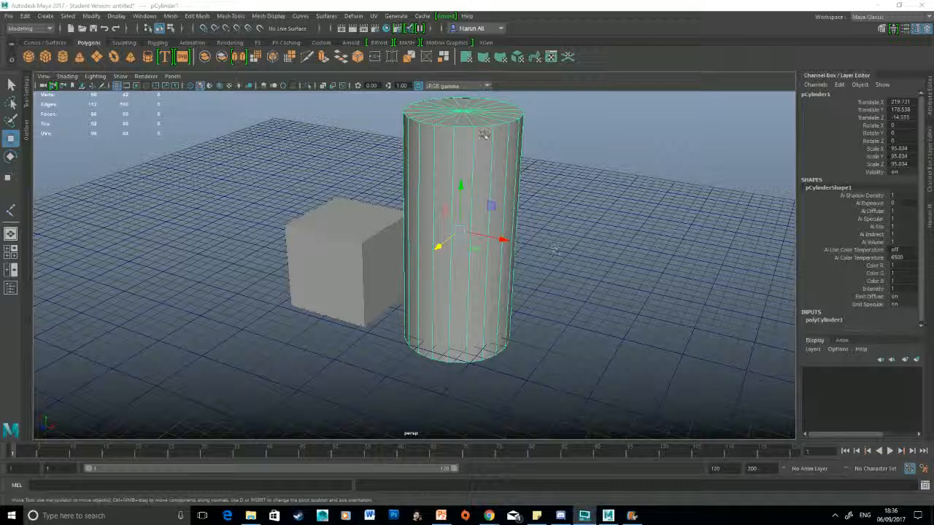
Step: Insert eight edge loops around the cylinder with the Insert Edge Loop tool, spread along its full height
left_click(246, 17)
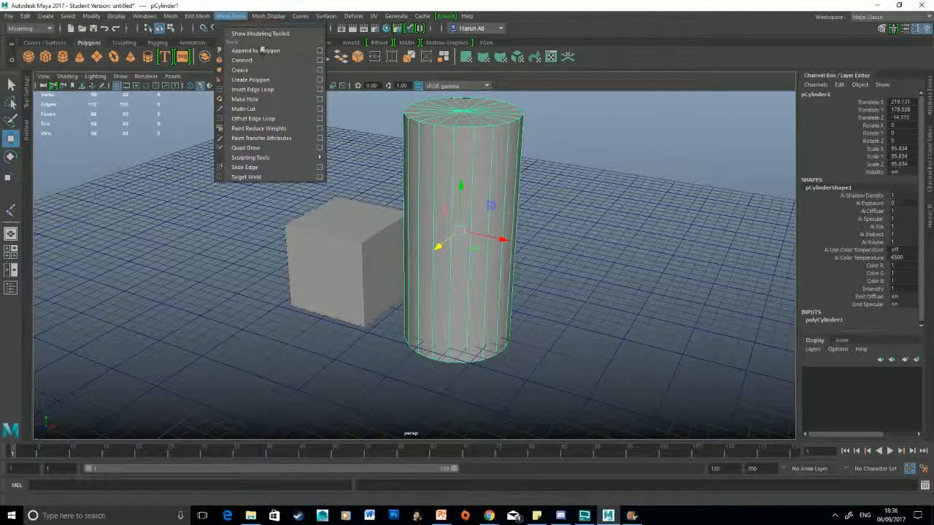
left_click(252, 89)
left_click(450, 181)
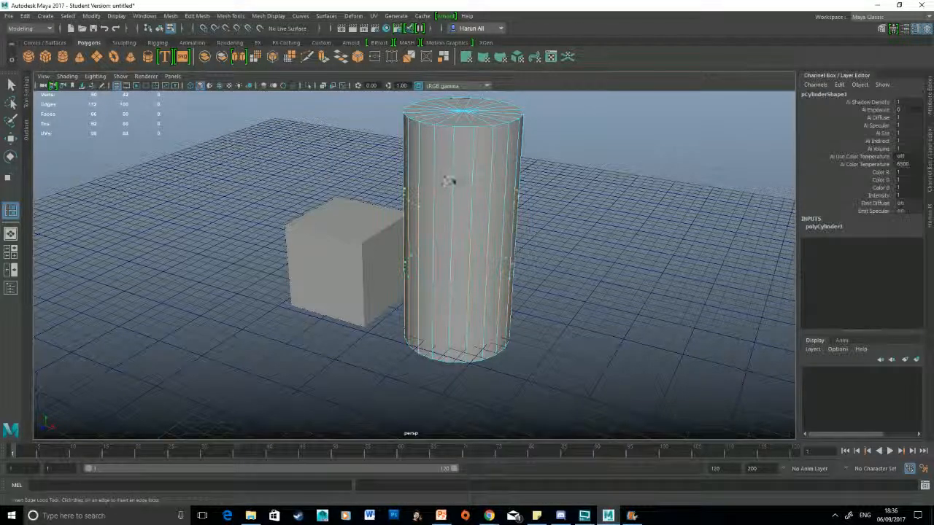
left_click(479, 248)
left_click(489, 332)
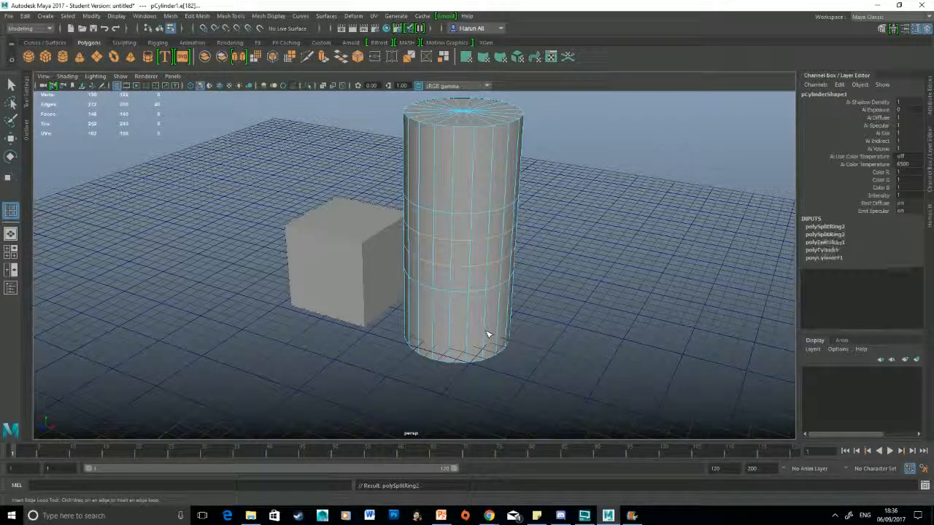
left_click(492, 189)
key("q")
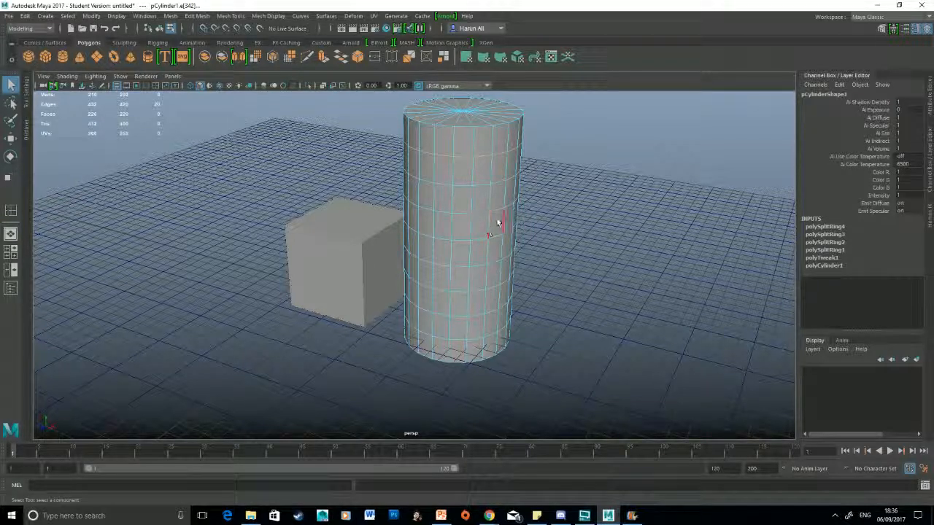
Step: Scale the cylinder's upper horizontal edge loops outward to form a bulging head
key("r")
left_click_drag(472, 146, 486, 165)
double_click(480, 185)
double_click(481, 212)
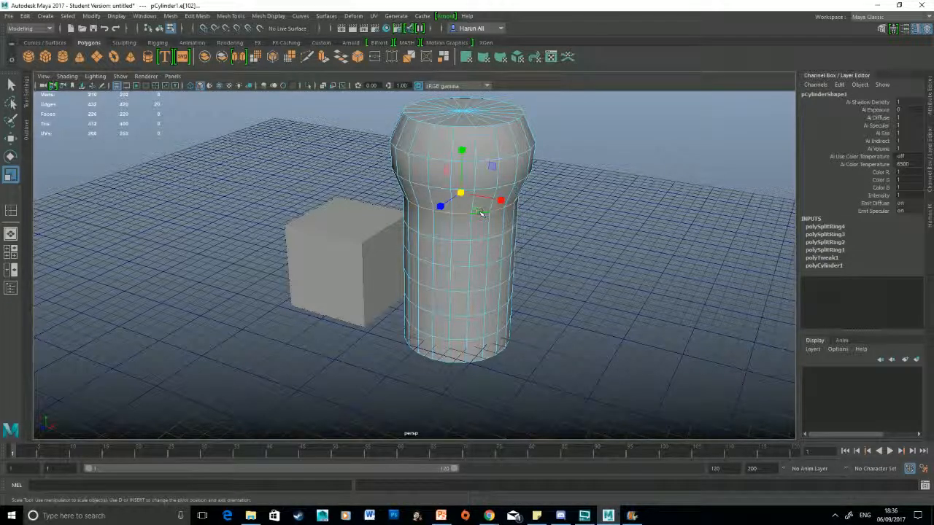
left_click_drag(461, 194, 472, 216)
double_click(480, 238)
Step: Scale the cylinder's lower edge loops inward to form a narrow neck above the base
double_click(482, 265)
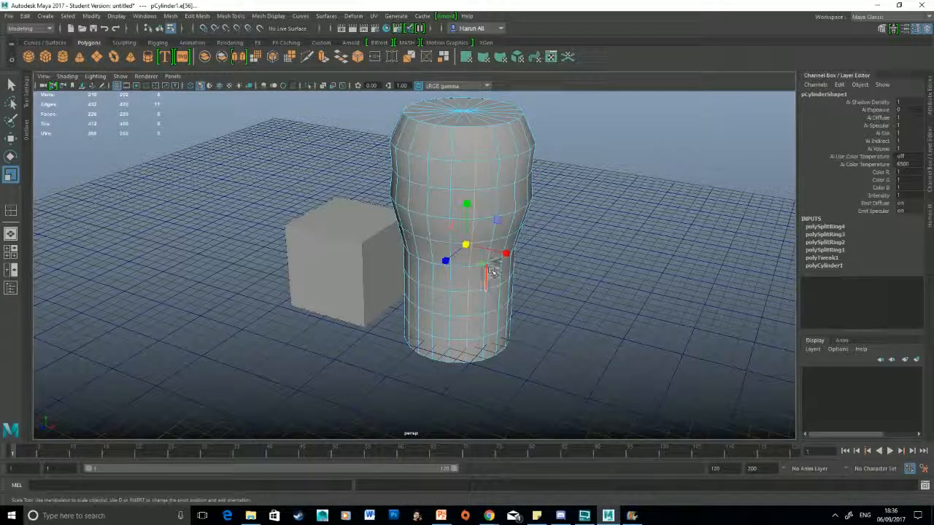
double_click(498, 257)
left_click_drag(458, 245, 435, 287)
double_click(476, 284)
double_click(491, 313)
Step: Delete the whole reshaped cylinder and switch to Chrome
right_click_drag(459, 195, 511, 166)
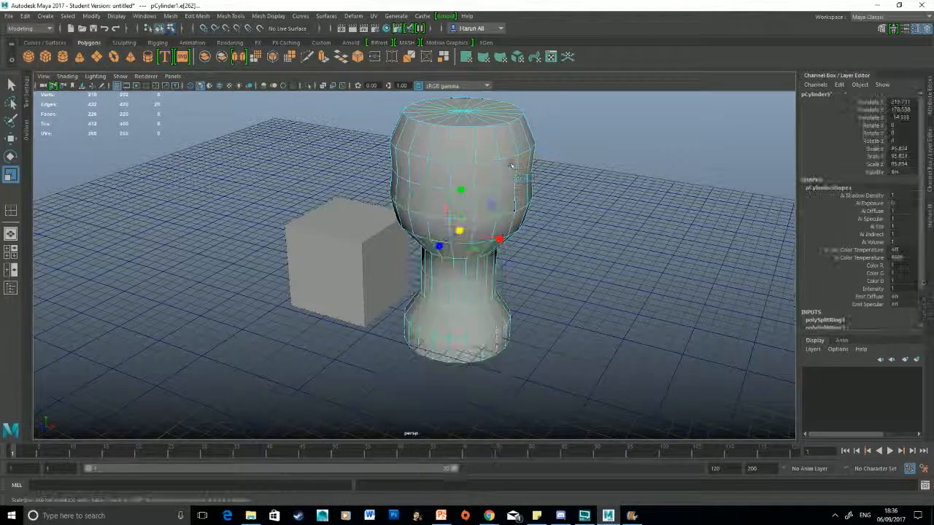
key("Delete")
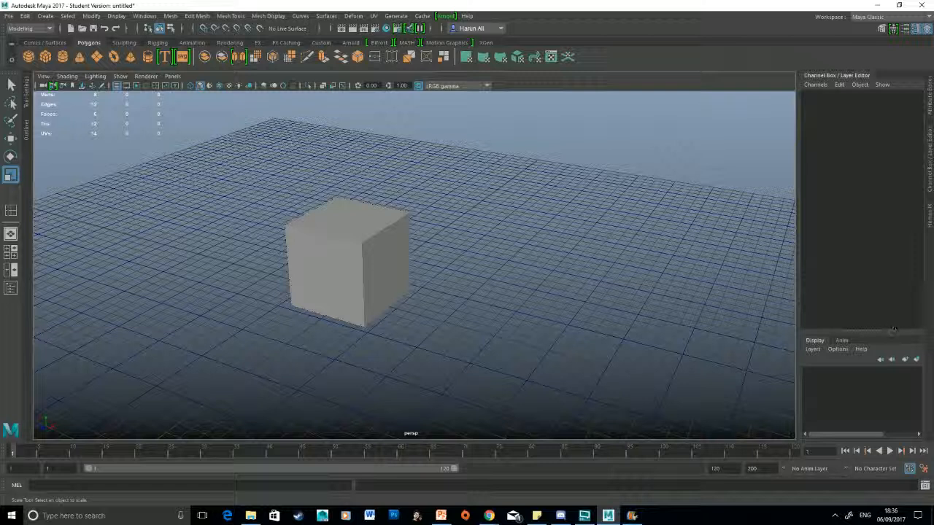
left_click(489, 516)
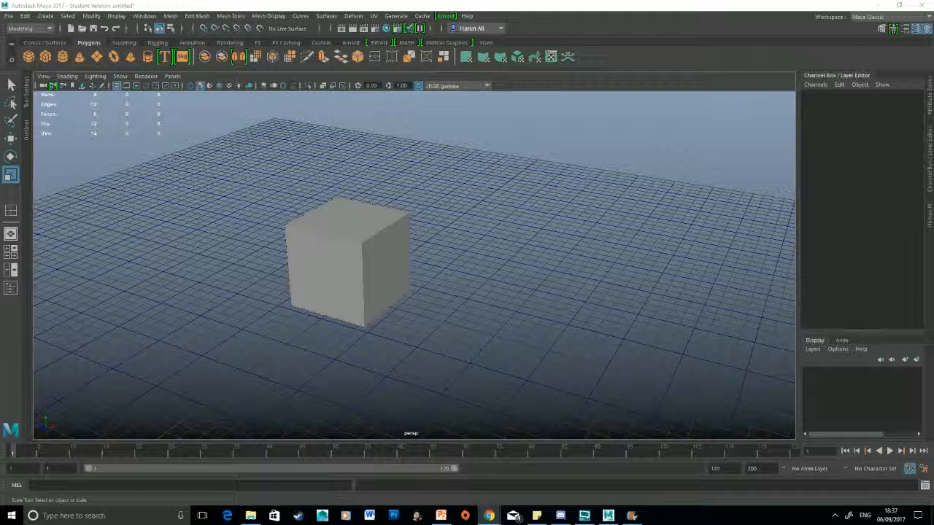
Step: Select the cube's +X face in face mode and move it outward about 131.5 units along X
left_click(367, 219)
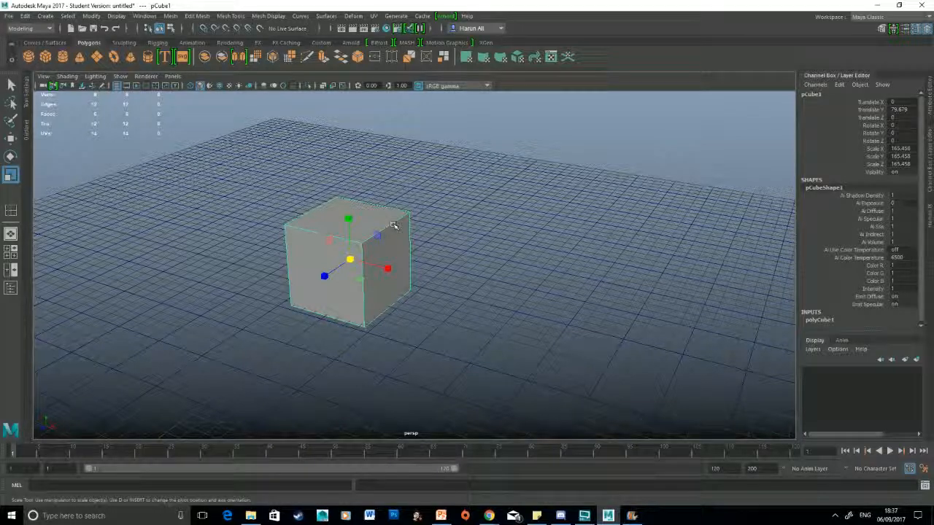
right_click(393, 227)
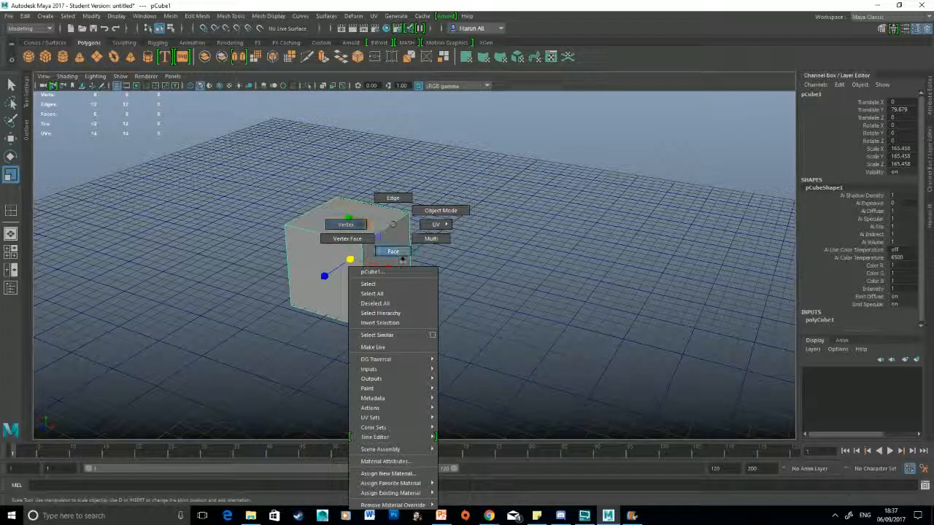
left_click(398, 253)
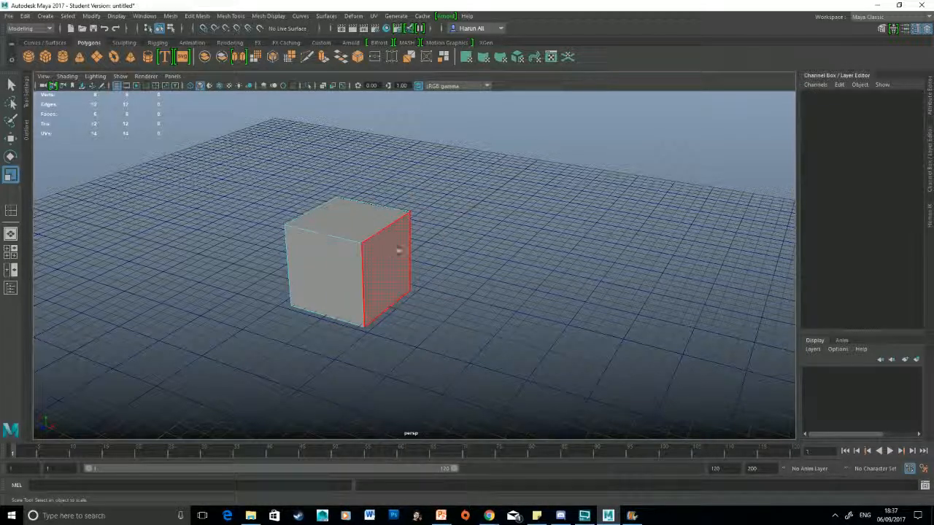
left_click(399, 250)
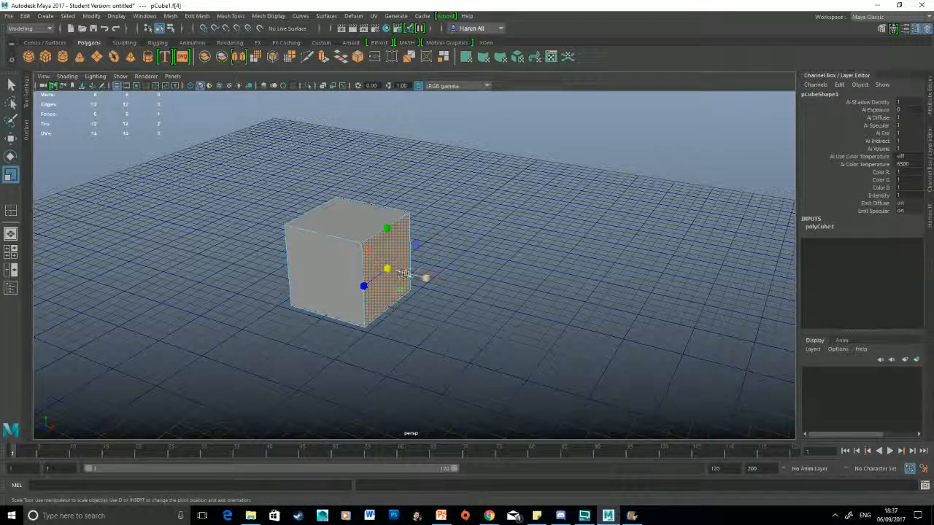
key("w")
left_click_drag(425, 279, 491, 295)
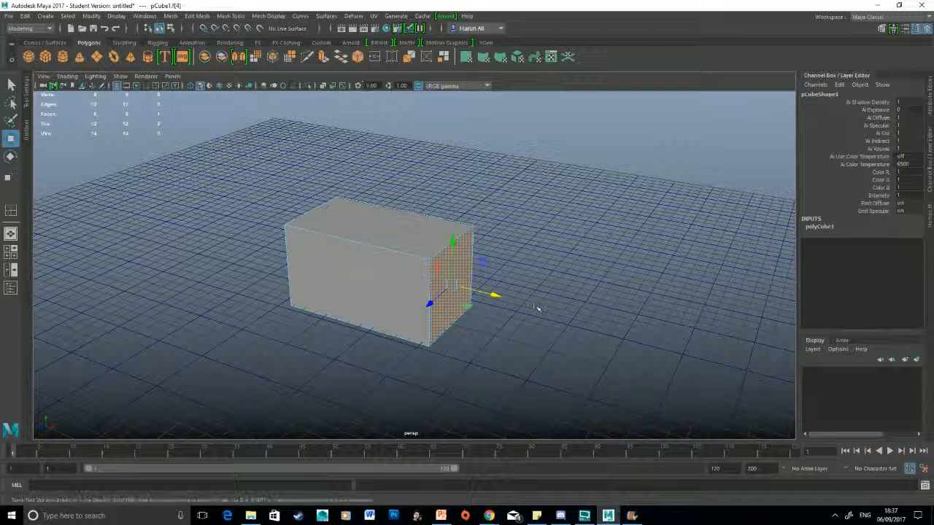
Step: Rotate the selected face about 92.5 degrees around Z and raise it well above the cube along Y
key("e")
left_click_drag(477, 271, 411, 216)
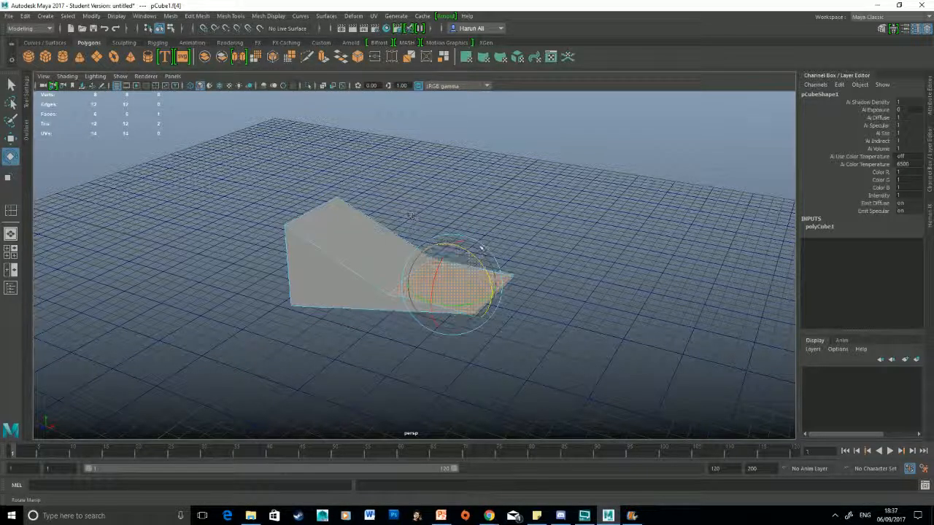
key("w")
left_click_drag(453, 244, 454, 129)
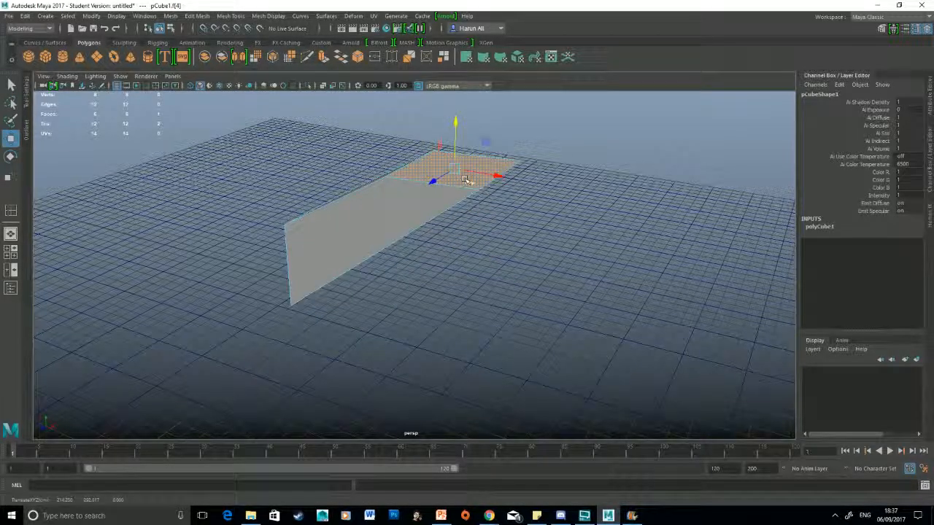
Step: Undo the face's lift, rotation and outward move
key("ctrl+z")
key("ctrl+z")
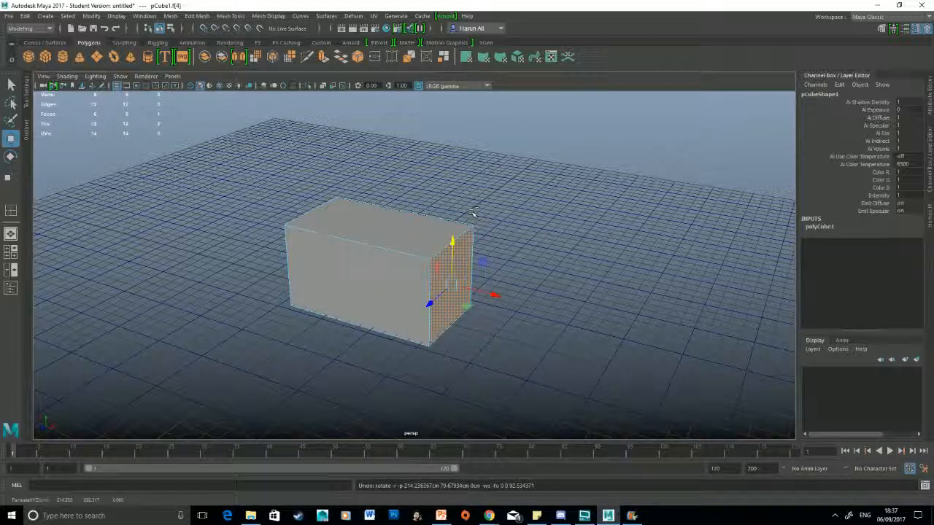
key("ctrl+z")
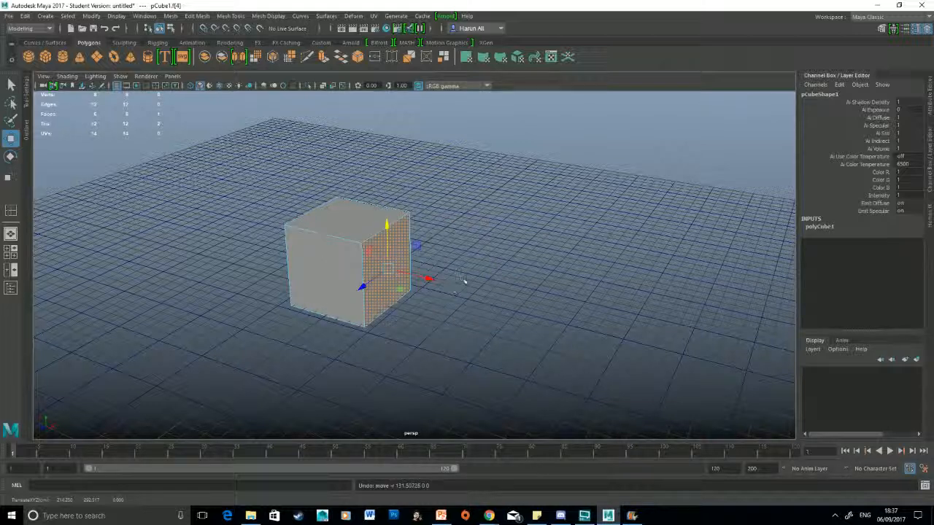
Step: Extrude the cube's +X face about 242.8 units with thickness -11.1, offset 24.2 and 6 divisions
left_click(197, 18)
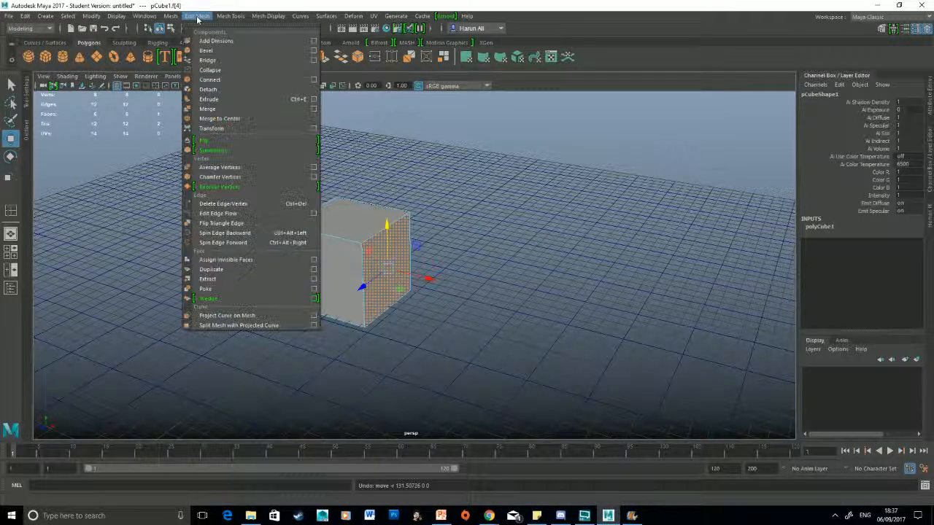
left_click(231, 100)
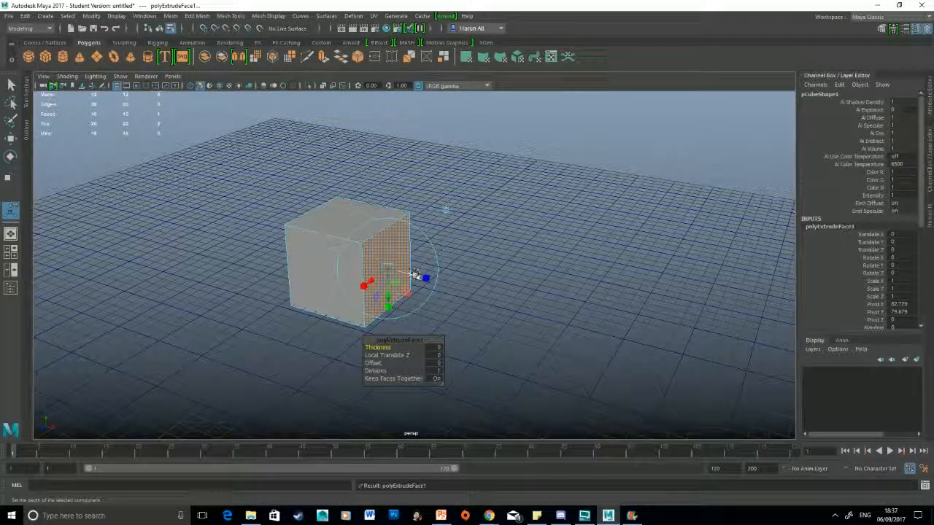
left_click_drag(415, 276, 542, 322)
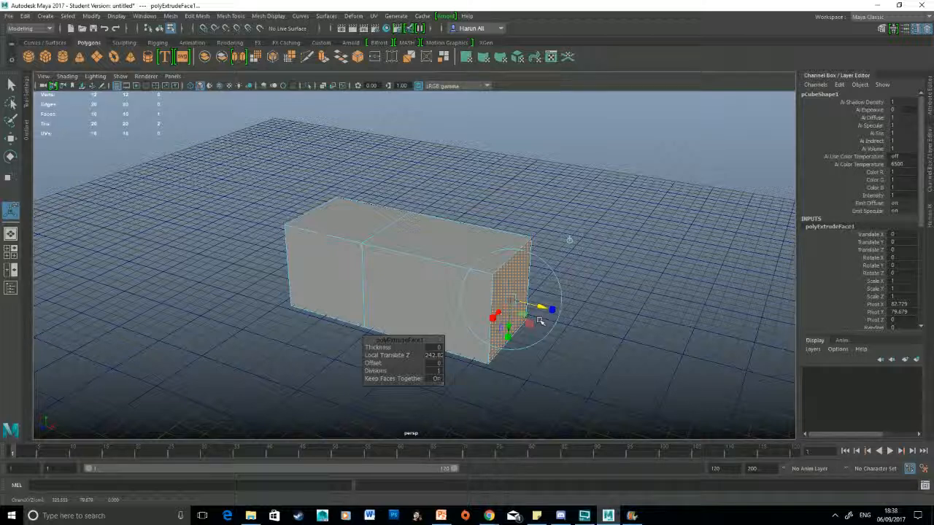
left_click_drag(410, 339, 669, 204)
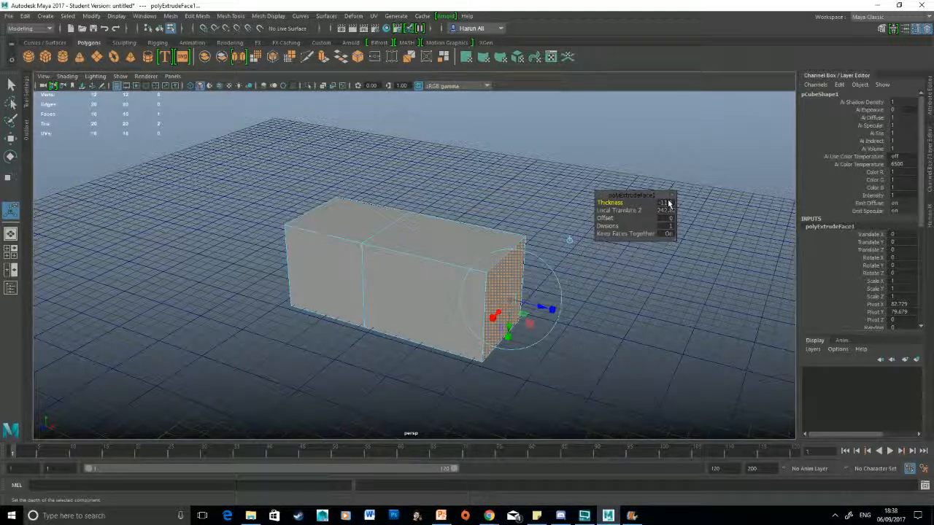
mouse_move(601, 218)
left_mouse_down()
mouse_move(648, 218)
mouse_move(597, 218)
mouse_move(618, 218)
left_mouse_up()
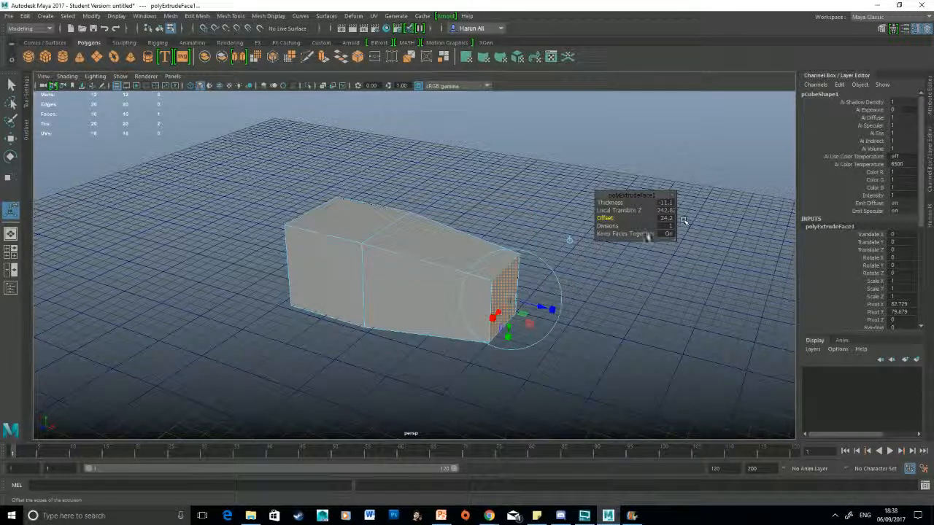
left_click_drag(607, 226, 629, 236)
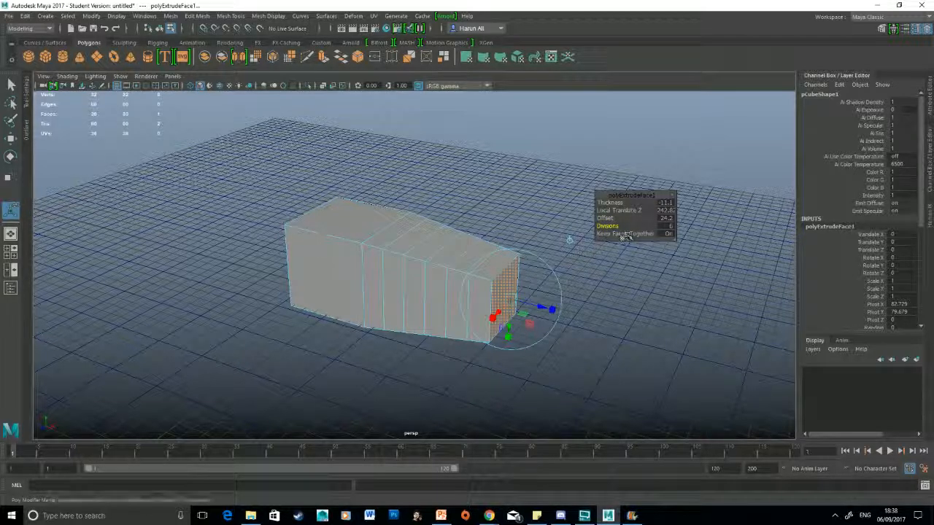
Step: Undo the extrusion's division, offset, thickness and distance changes
key("ctrl+z")
key("ctrl+z")
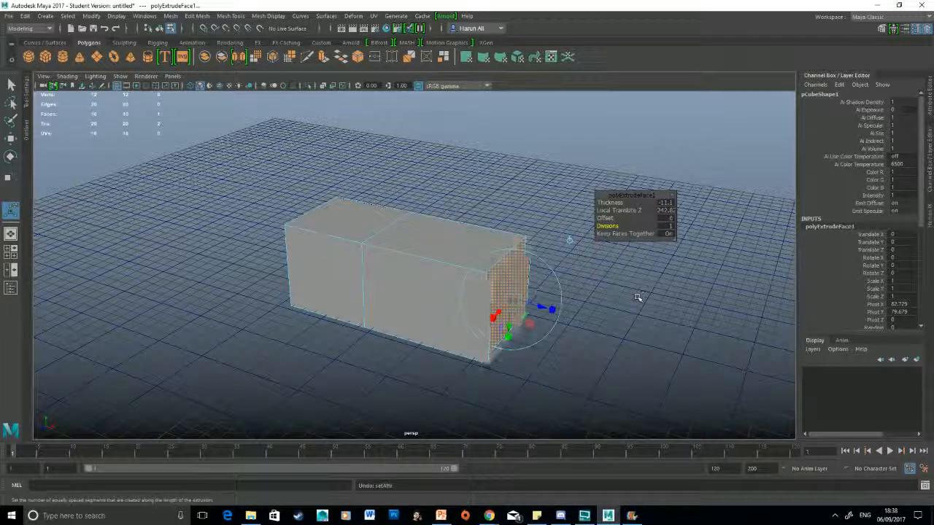
key("ctrl+z")
Step: Extrude the face about 127.5 units and extrude it further into a slanted section that turns up into an upright column
left_click_drag(414, 278, 477, 290)
right_click(515, 265, "shift")
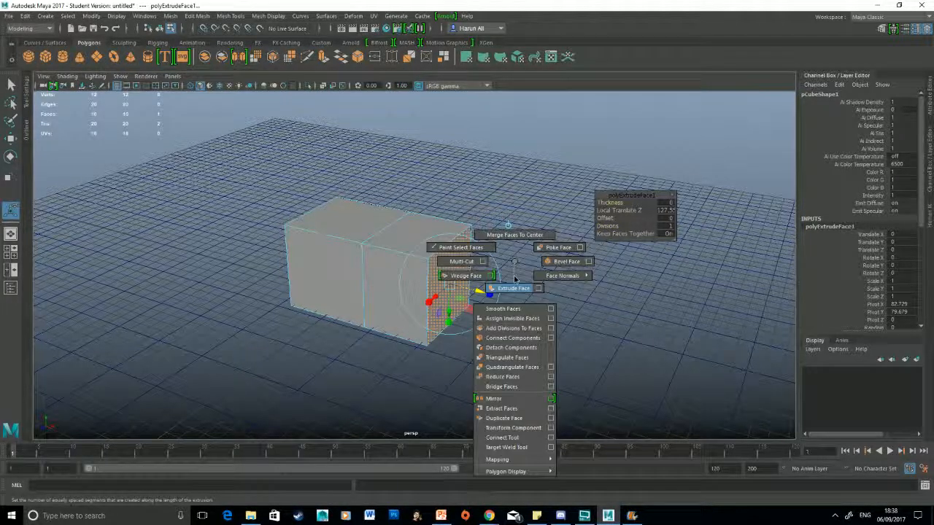
left_click(510, 288)
left_click_drag(478, 293, 576, 68)
key("e")
key("w")
key("ctrl+e")
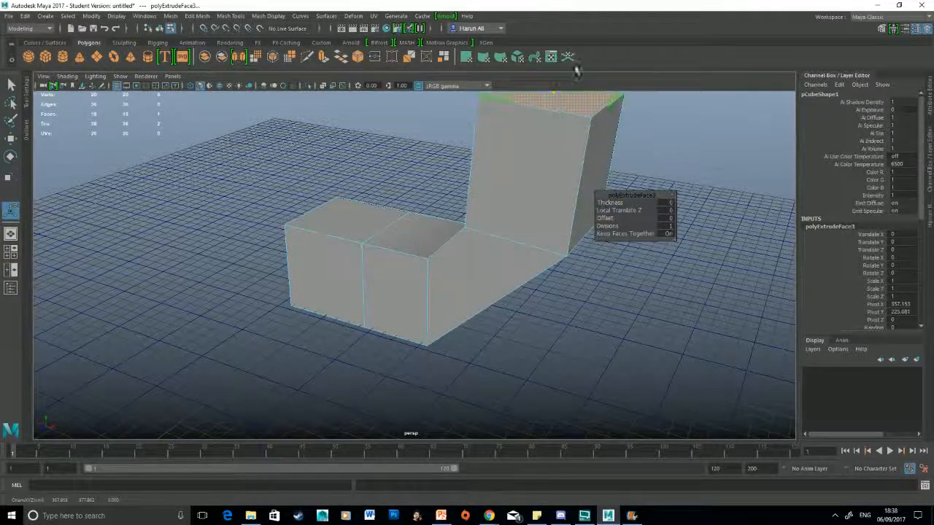
Step: Rotate the column's end face to lean outward and extrude it again to extend the shape diagonally upward
scroll(547, 153, "down", 3)
key("e")
left_click_drag(538, 120, 646, 97)
key("ctrl+e")
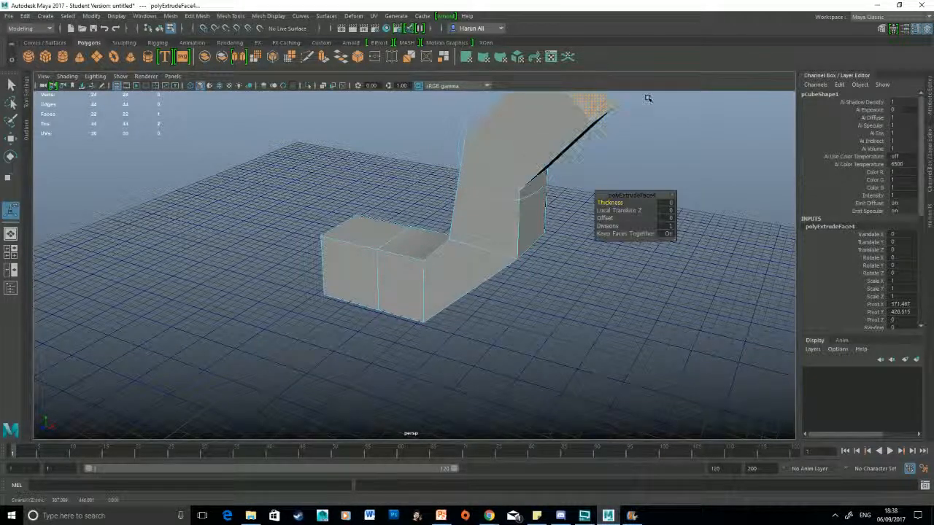
middle_click_drag(528, 184, 462, 225, "alt")
key("ctrl+e")
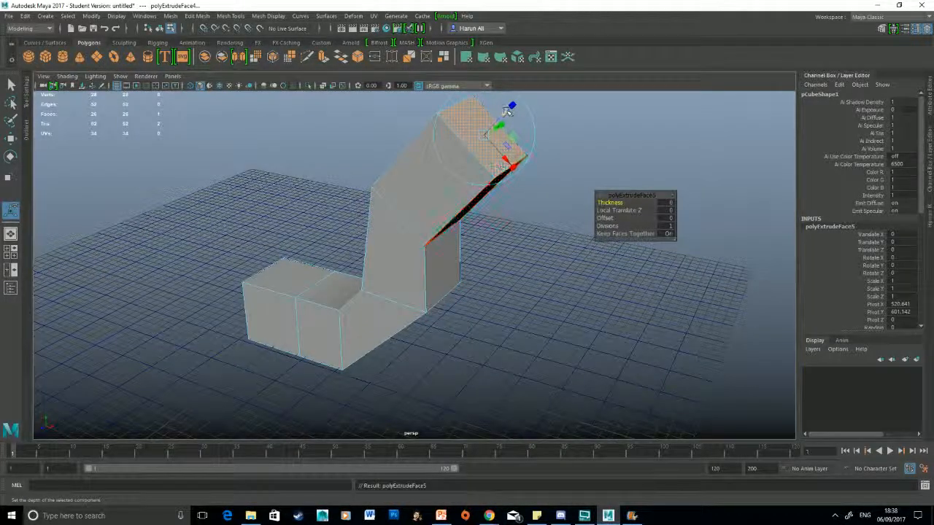
Step: Pull the last extruded end face outward, rotating and lowering it to form a nearly horizontal arm
left_click_drag(512, 105, 597, 101)
key("e")
scroll(576, 135, "down", 3)
left_click_drag(536, 175, 545, 216)
key("w")
left_click_drag(533, 152, 602, 168)
left_click_drag(556, 117, 554, 149)
Step: Return to object mode and delete the whole extruded shape
left_click_drag(456, 301, 503, 294, "alt")
key("F8")
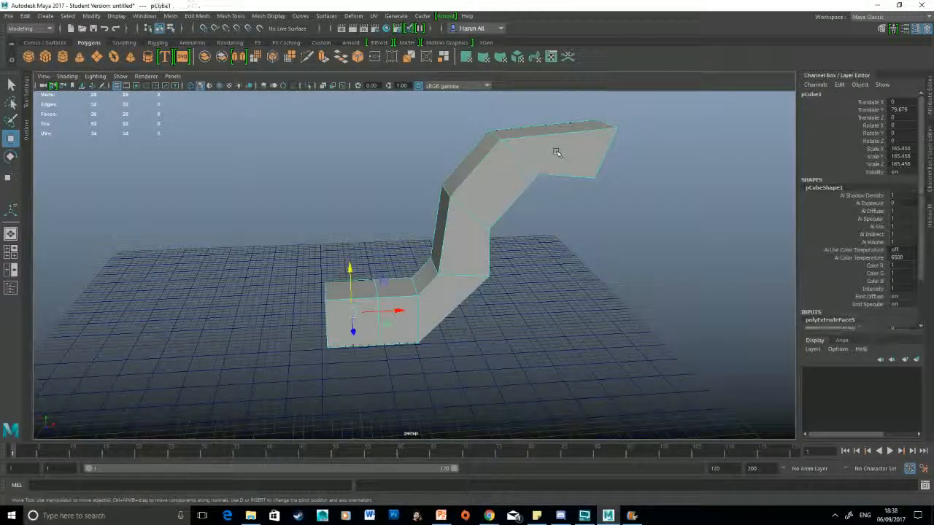
key("Delete")
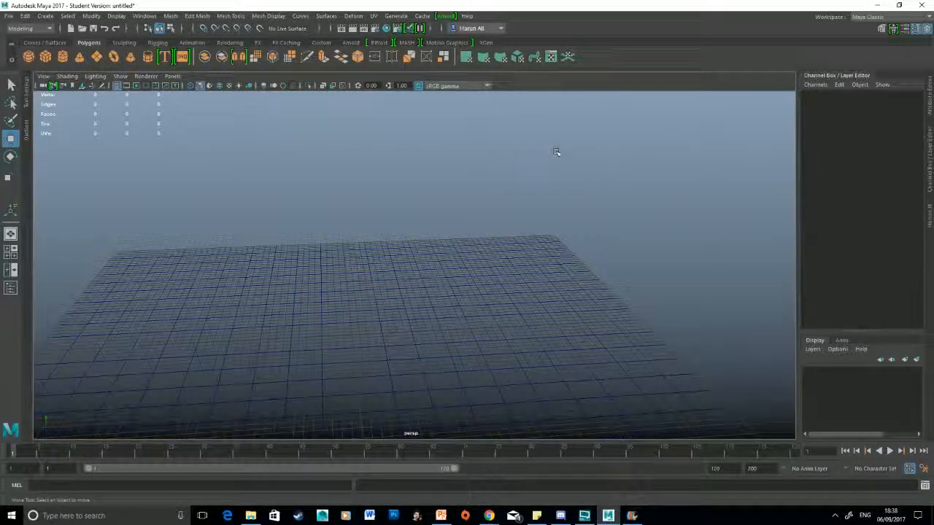
Step: Create a polygon cube scaled into a wide flat tabletop slab and raise it to about 196 units in Y
left_click(47, 57)
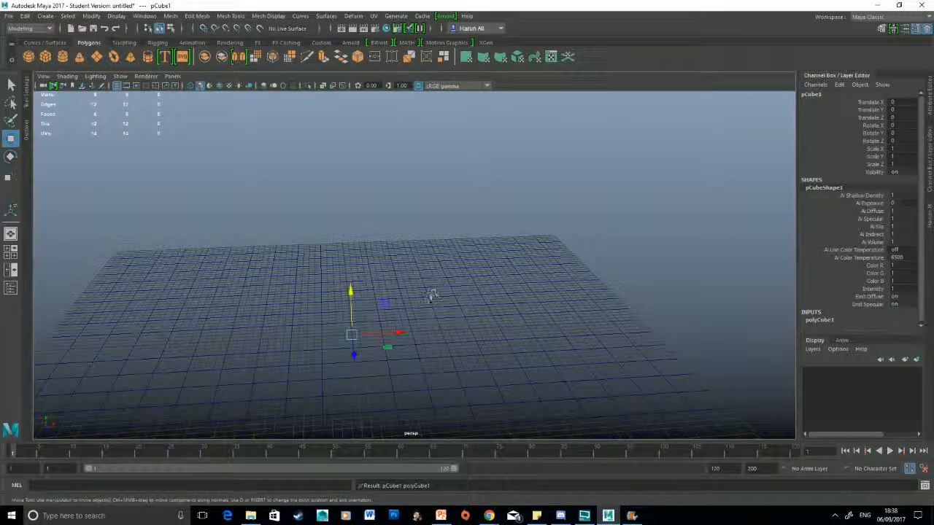
key("r")
left_click_drag(353, 335, 355, 241)
key("w")
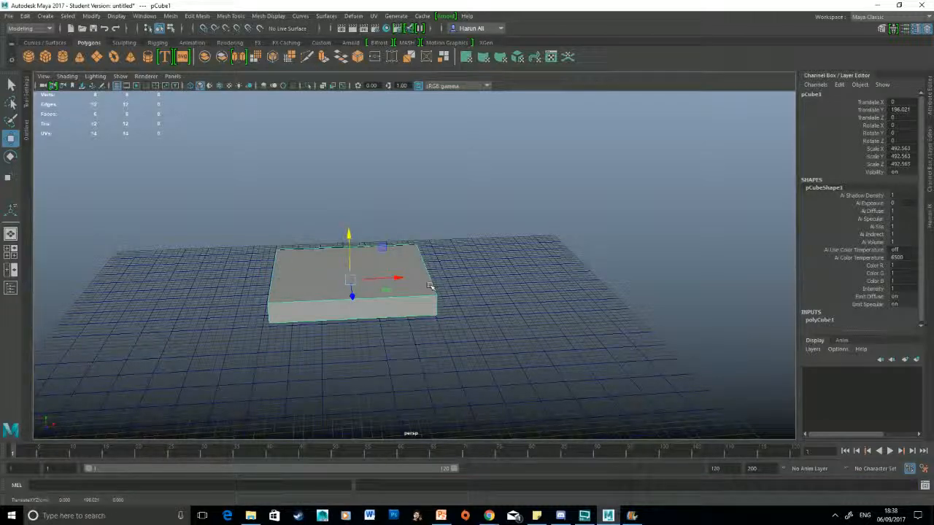
Step: Duplicate the slab, move the copy to about X -259 and narrow it along X into a strip
key("ctrl+d")
left_click_drag(398, 278, 284, 284)
key("r")
left_click_drag(285, 342, 335, 353, "alt")
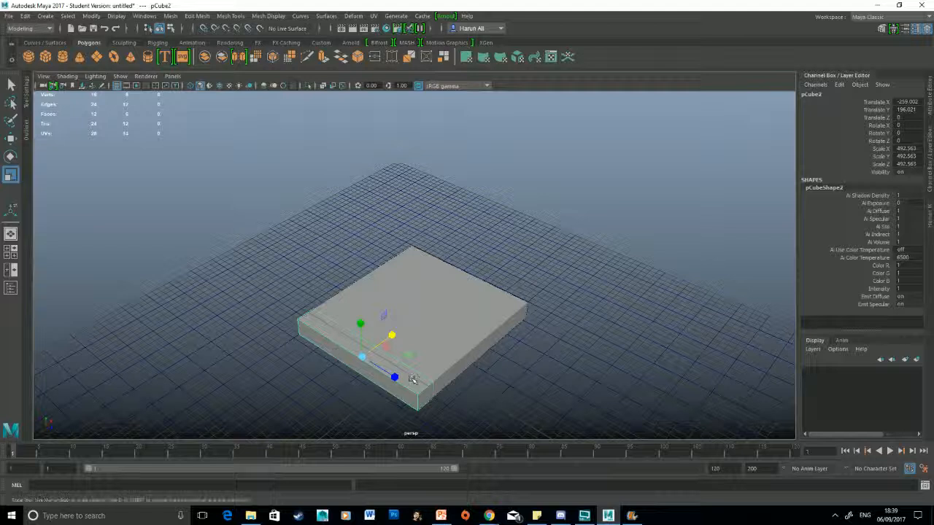
Step: Scale the strip into a tall, narrow leg and move it beneath the tabletop to about X -182.5, Y -44
left_click_drag(394, 378, 366, 363)
left_click_drag(360, 323, 372, 210)
key("w")
left_click_drag(361, 323, 465, 292)
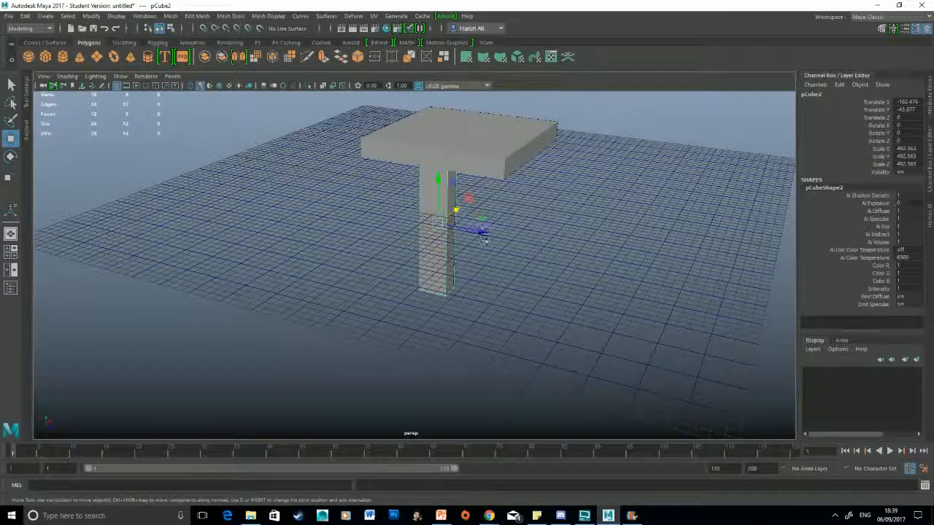
Step: Move the leg under one corner of the tabletop, then duplicate it and shift the copy to another corner
left_click_drag(479, 231, 430, 221)
scroll(638, 282, "up", 5)
scroll(637, 282, "down", 3)
left_click_drag(638, 282, 580, 303, "alt")
key("ctrl+d")
left_click_drag(458, 270, 514, 316)
Step: Duplicate legs for the remaining tabletop corners, placing one at about X 197.5, Z 184.9
left_click(428, 288, "shift")
key("ctrl+d")
left_click_drag(460, 273, 610, 298)
left_click(655, 360)
left_click_drag(654, 359, 320, 306, "alt")
left_click_drag(256, 283, 729, 348)
left_click(432, 321)
left_click(438, 203)
left_click(461, 256)
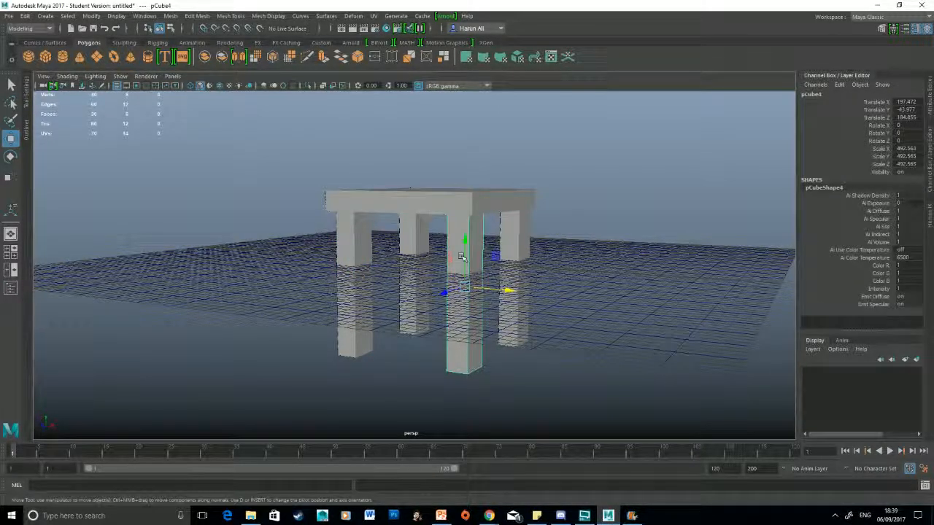
Step: Delete all four separate legs, leaving only the tabletop slab
key("Delete")
left_click(515, 255)
key("Delete")
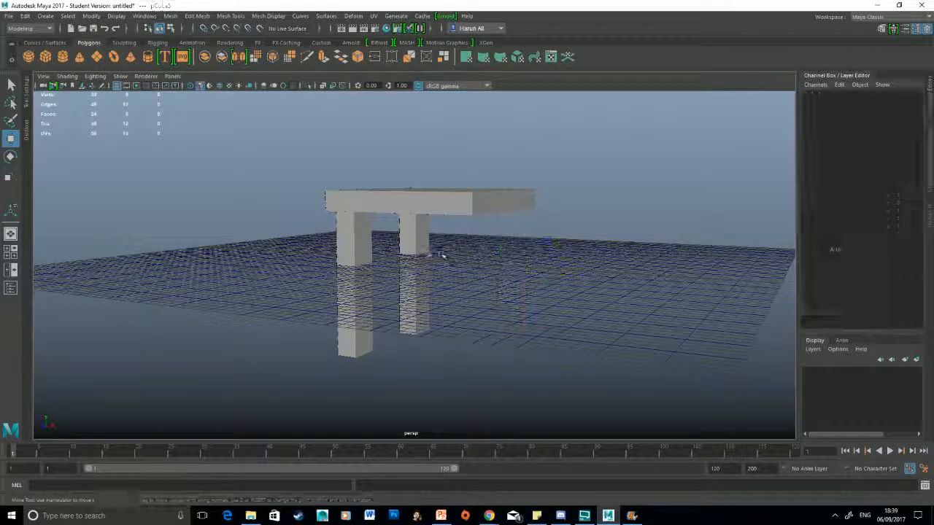
left_click(419, 255)
key("Delete")
left_click(371, 271)
key("Delete")
Step: Scale the tabletop slab down along Y into a thinner board
left_click(487, 193)
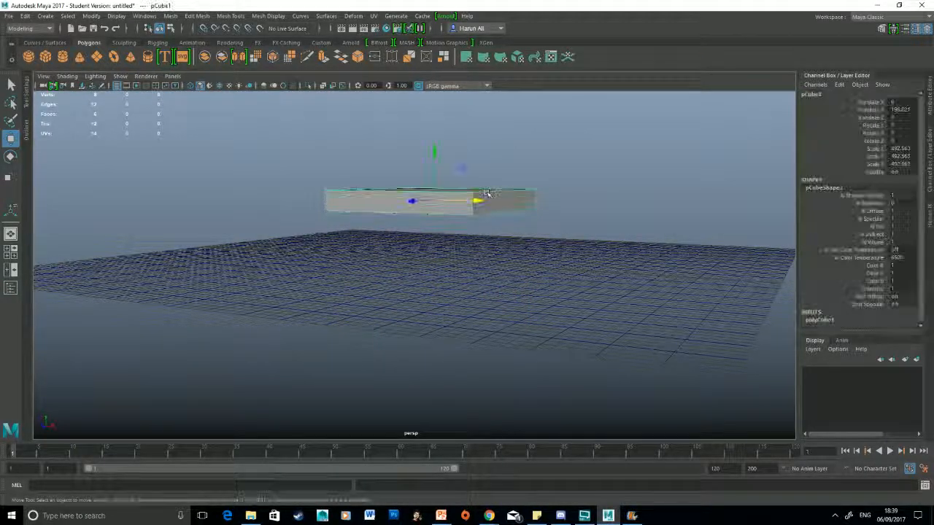
key("f")
left_click_drag(532, 291, 416, 275, "alt")
key("r")
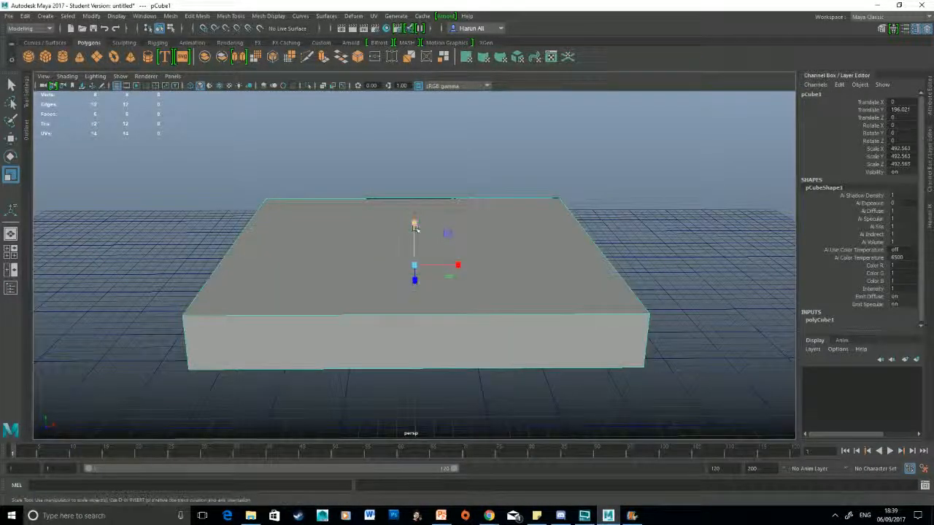
left_click_drag(414, 223, 416, 246)
left_click_drag(562, 213, 582, 194, "alt")
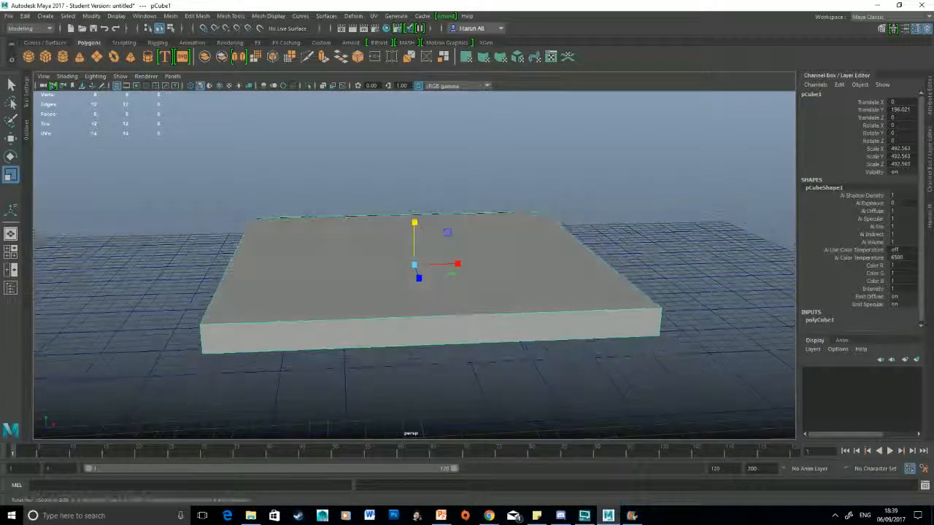
Step: Insert two evenly spaced edge loops across the slab in each direction to form a three-by-three grid
left_click(229, 16)
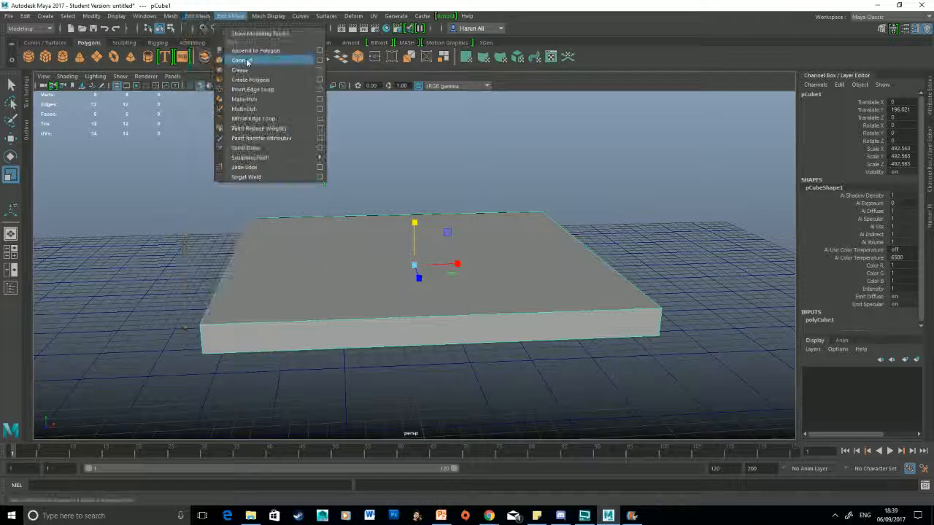
left_click(272, 89)
left_click(397, 215)
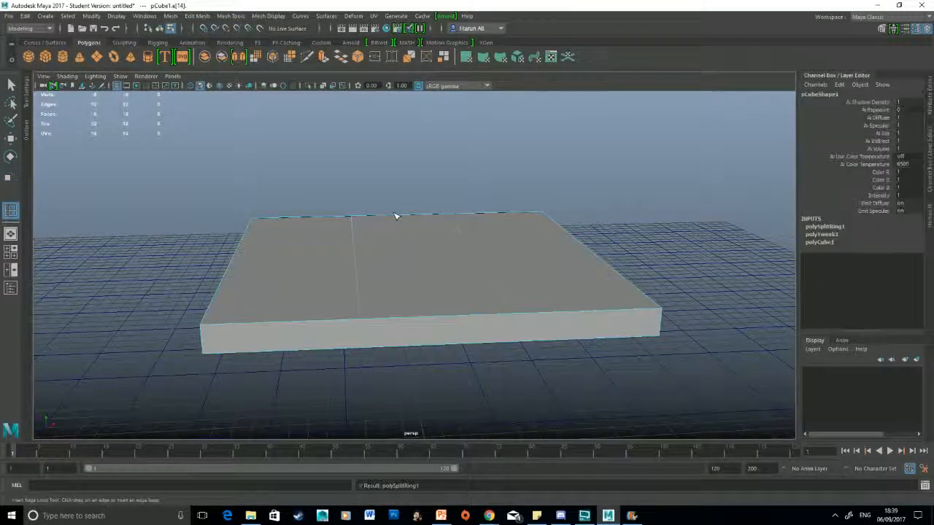
left_click(356, 236)
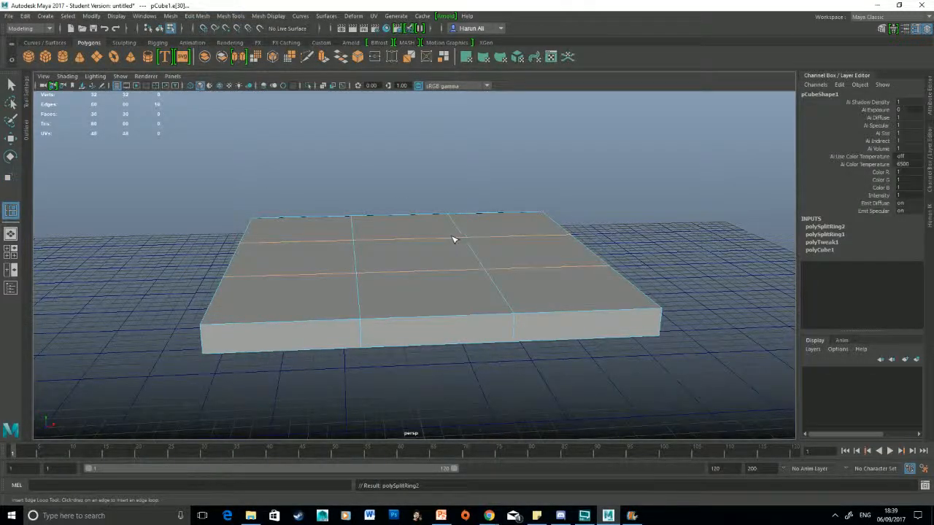
Step: Scale both pairs of edge loops outward until they run close to the slab's outer edges
left_click_drag(453, 239, 315, 319, "alt")
key("r")
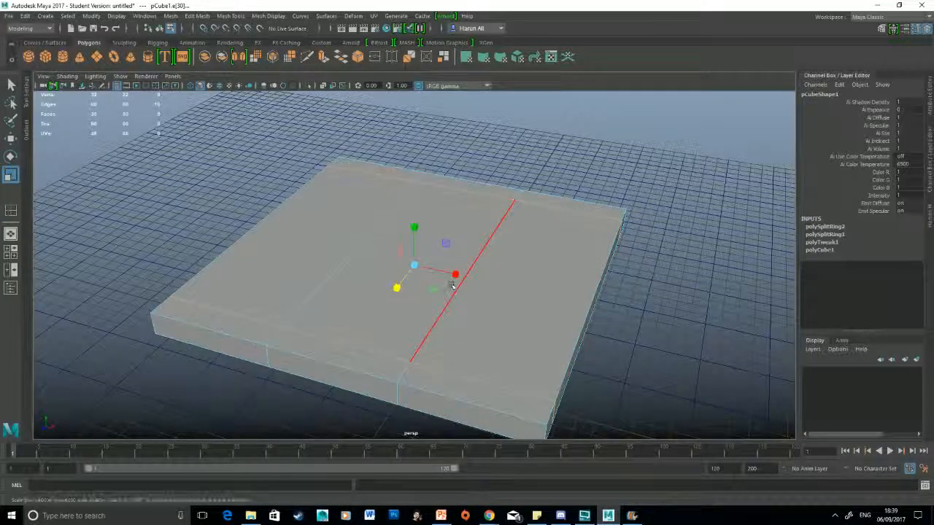
double_click(454, 289)
double_click(341, 264, "shift")
left_click_drag(455, 275, 554, 303)
Step: Select the four small corner faces on the underside of the slab
middle_click_drag(525, 350, 504, 263, "alt")
left_click_drag(504, 263, 378, 194, "alt")
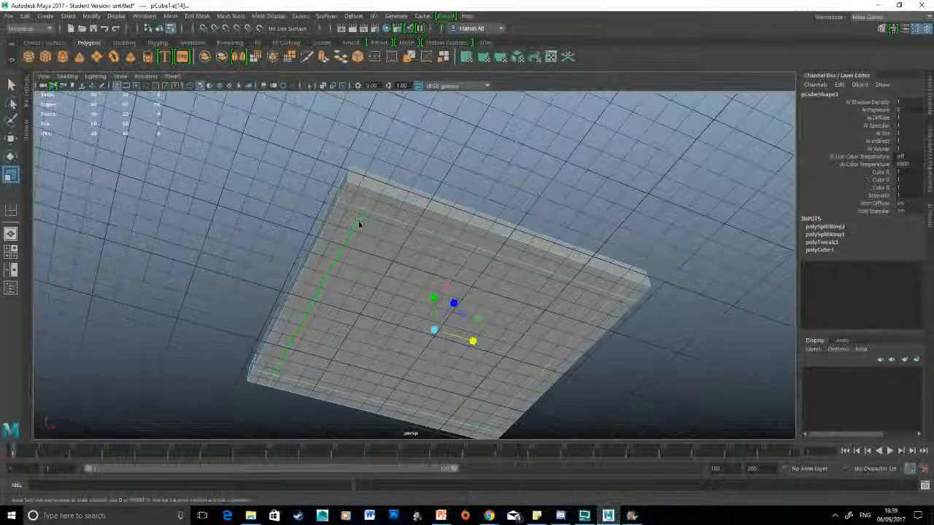
right_click_drag(357, 223, 351, 244)
double_click(362, 205)
left_click(359, 200)
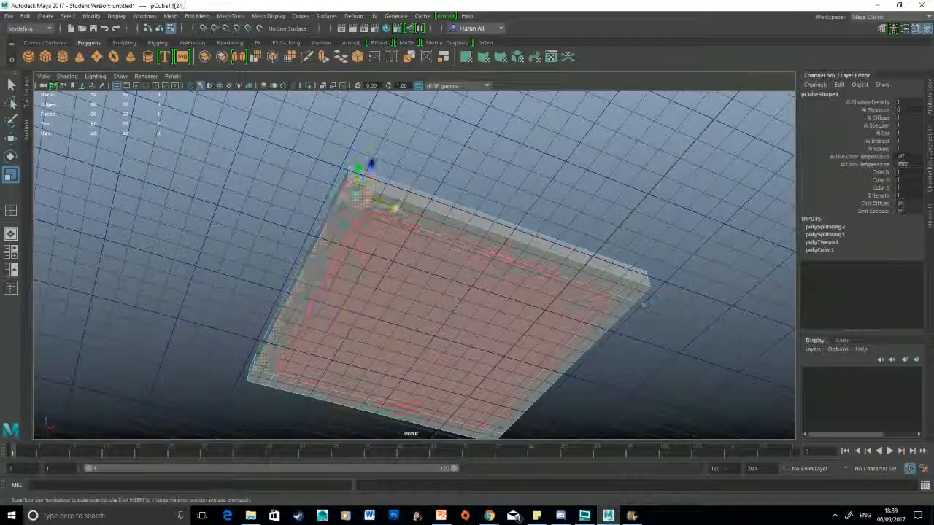
left_click(637, 296, "shift")
middle_click_drag(474, 434, 531, 403, "alt")
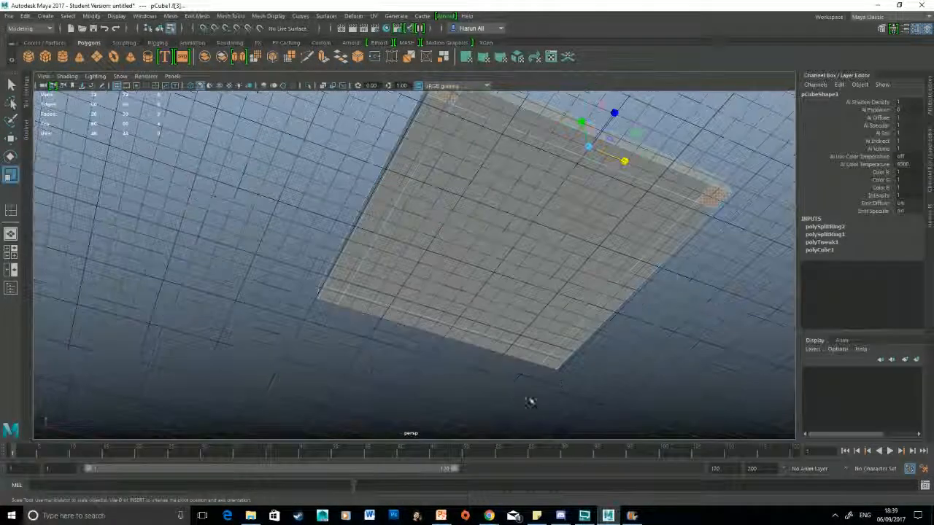
left_click(556, 362, "shift")
left_click(334, 296, "shift")
Step: Try to pull the four corner faces down into legs, and undo the move
key("w")
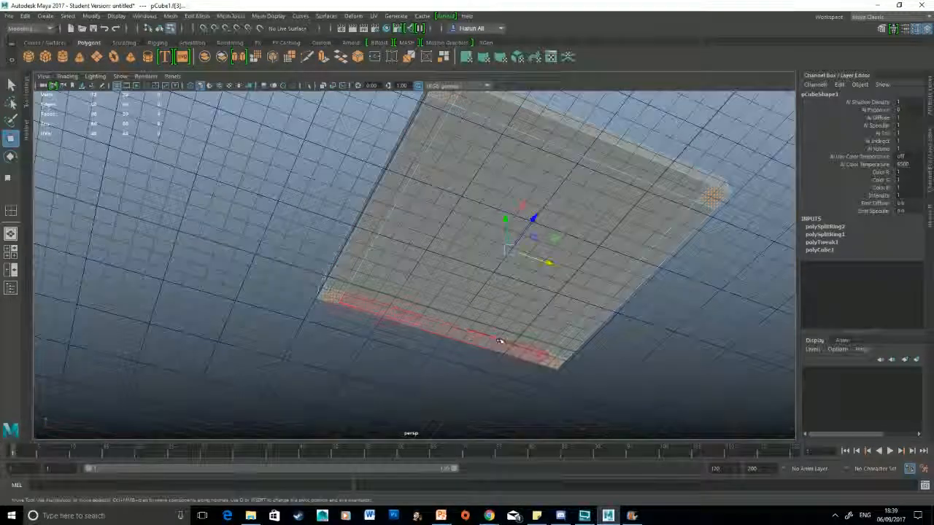
scroll(500, 340, "down", 3)
left_click_drag(501, 340, 534, 235, "alt")
key("ctrl+e")
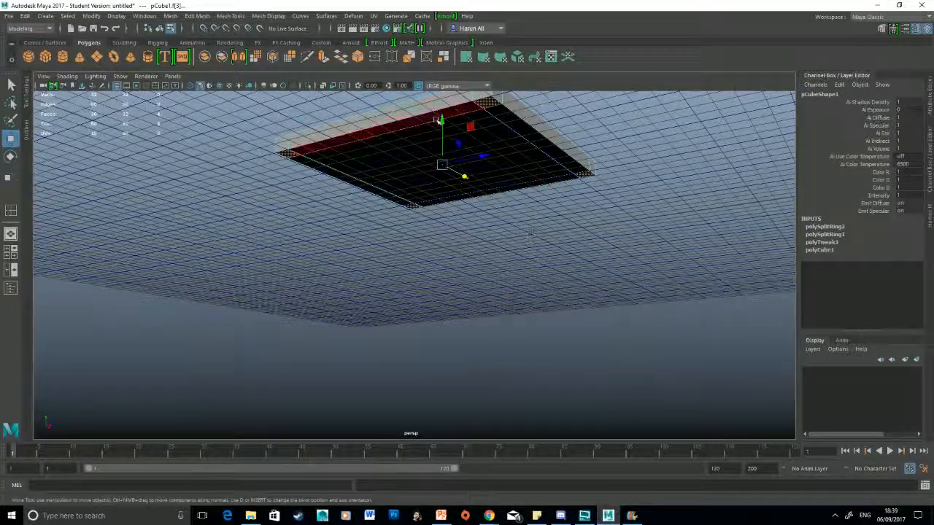
left_click_drag(441, 120, 442, 182)
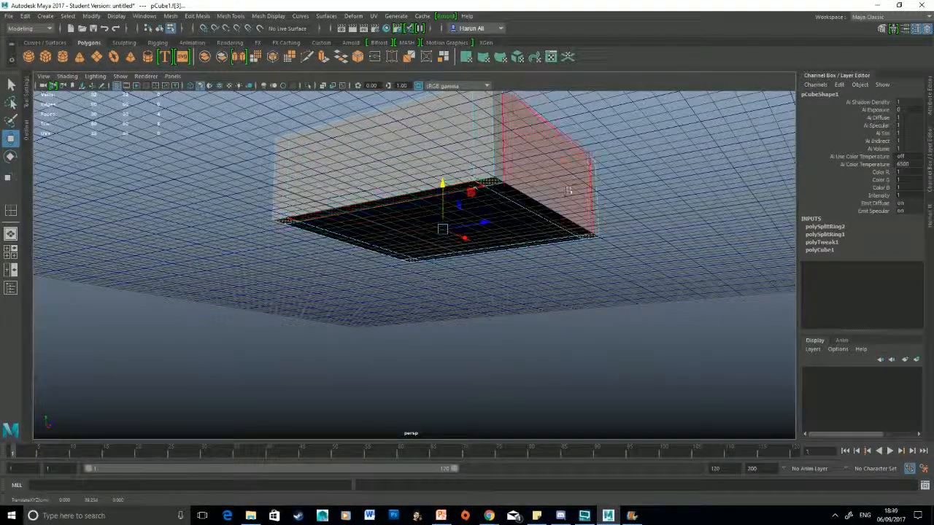
key("ctrl+z")
Step: Extrude the four corner faces downward into legs with a thickness of 121.2 and a local Z translation of about 122.75
left_click_drag(621, 256, 607, 223, "alt")
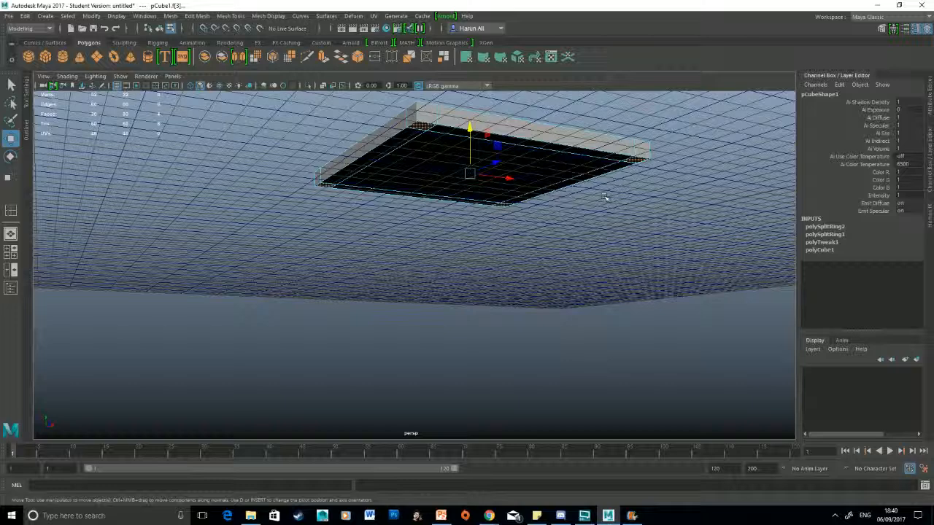
right_click(618, 119, "shift")
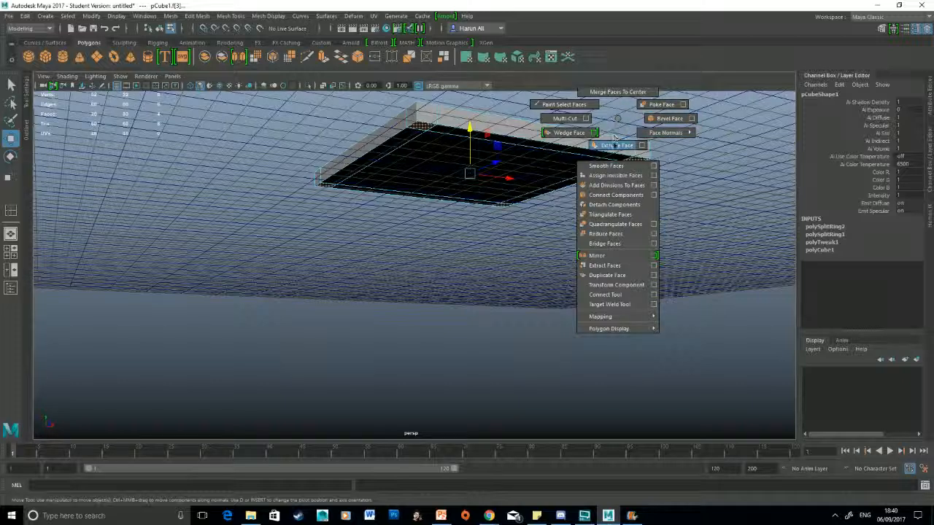
left_click(617, 145)
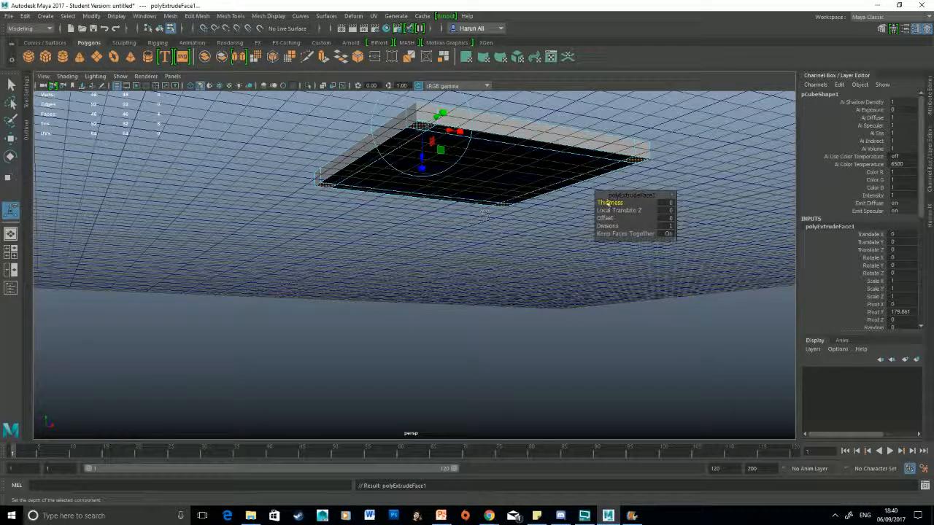
left_click_drag(610, 203, 667, 203)
scroll(476, 263, "down", 5)
left_click_drag(476, 263, 503, 288, "alt")
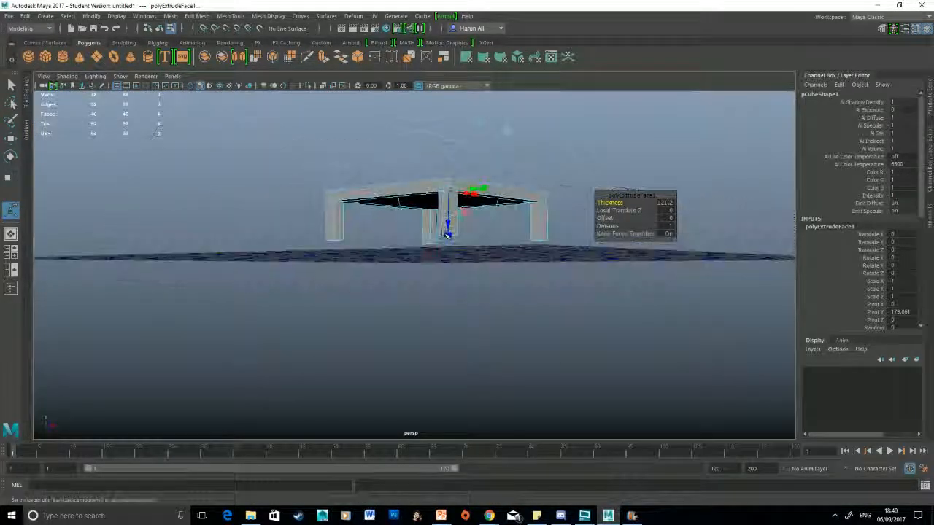
left_click_drag(448, 224, 449, 258)
Step: Try a further adjustment of the extruded leg ends, and undo it
scroll(445, 227, "up", 4)
left_click_drag(497, 189, 439, 242, "alt")
scroll(438, 242, "up", 3)
left_click_drag(447, 209, 447, 237)
left_click_drag(447, 238, 417, 262, "alt")
key("ctrl+z")
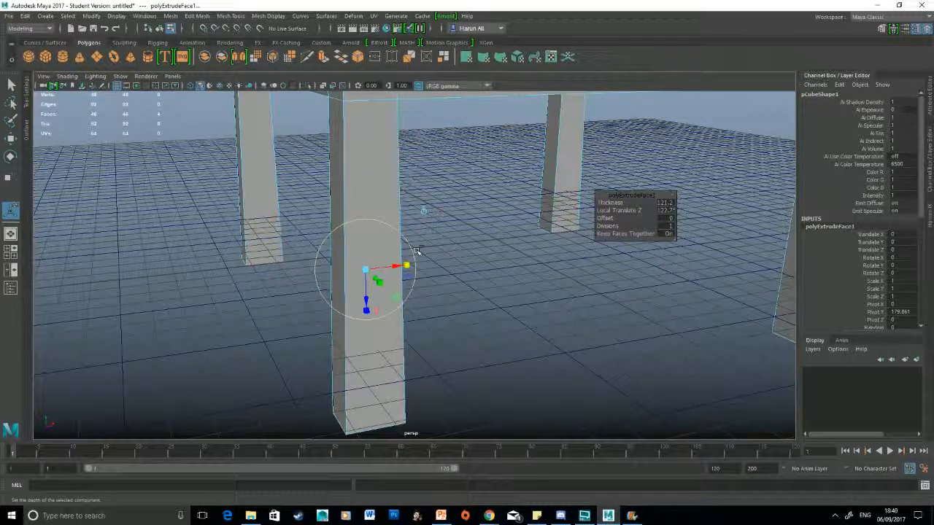
Step: Adjust the length of the four extruded legs and clear the face selection
left_click_drag(477, 308, 473, 303, "alt")
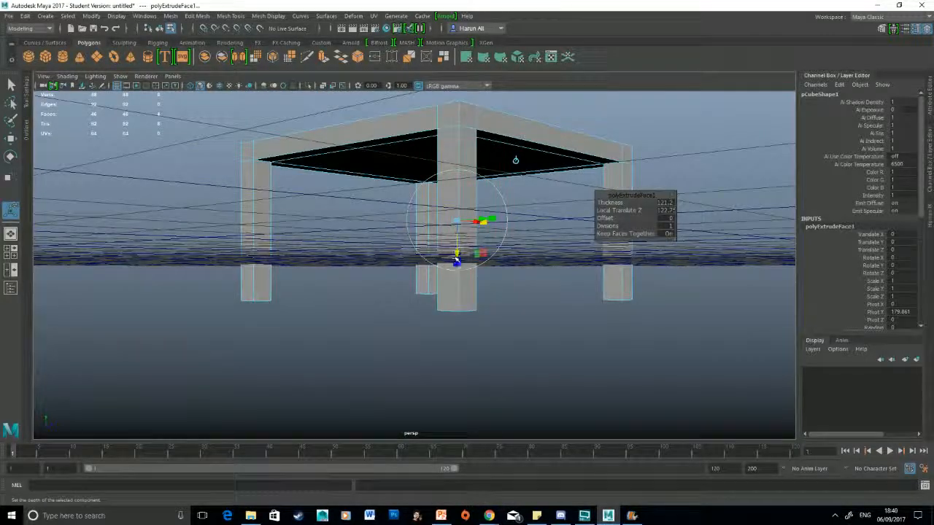
left_click_drag(457, 260, 407, 273)
scroll(458, 271, "down", 4)
middle_click_drag(406, 273, 308, 325, "alt")
scroll(309, 325, "up", 2)
left_click(555, 321)
left_click_drag(554, 321, 597, 295, "alt")
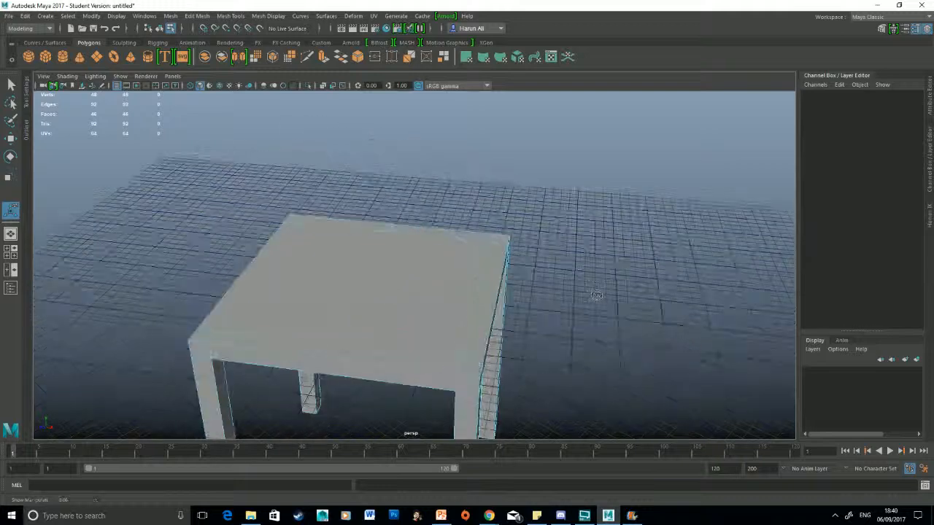
Step: Select the two small corner faces along one side of the slab's top surface
left_click(502, 238)
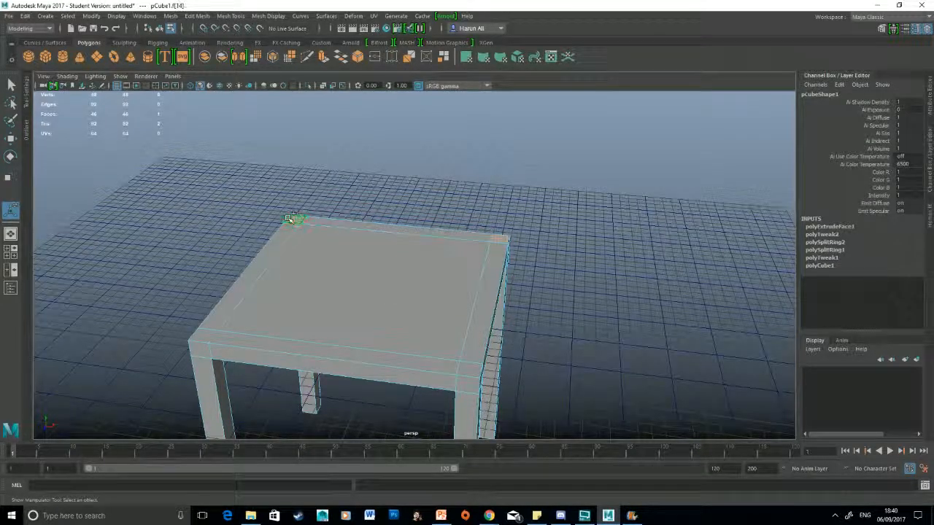
left_click_drag(579, 277, 682, 302, "alt")
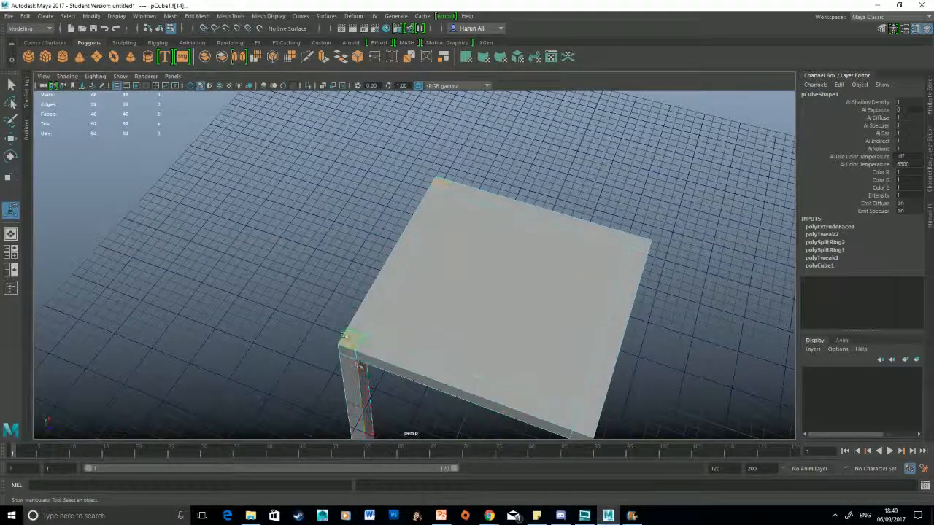
left_click_drag(283, 286, 225, 221, "alt")
middle_click_drag(225, 220, 245, 249, "alt")
Step: Extrude the two selected corner faces upward into tall backrest posts with a local Z translation of about 579.76
right_click(379, 223, "shift")
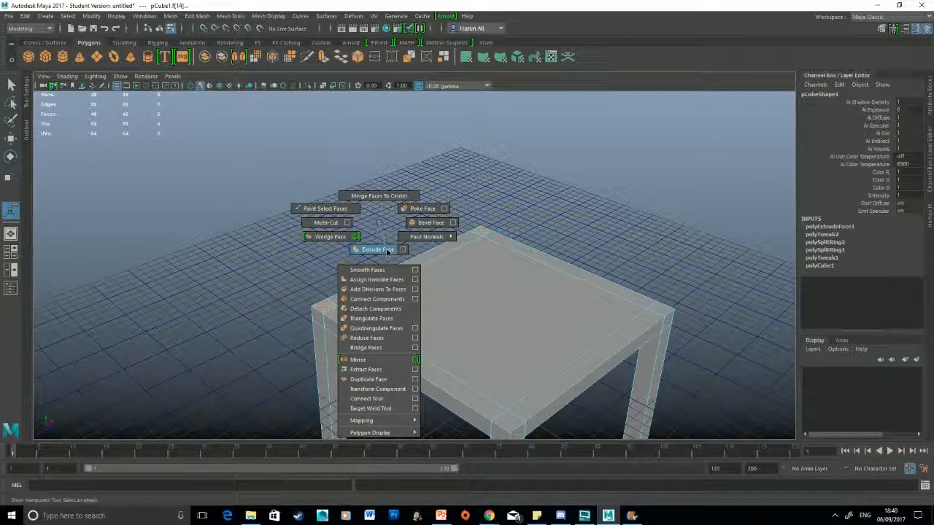
left_click(388, 252)
middle_click_drag(385, 251, 401, 324, "alt")
left_click_drag(401, 323, 347, 274, "alt")
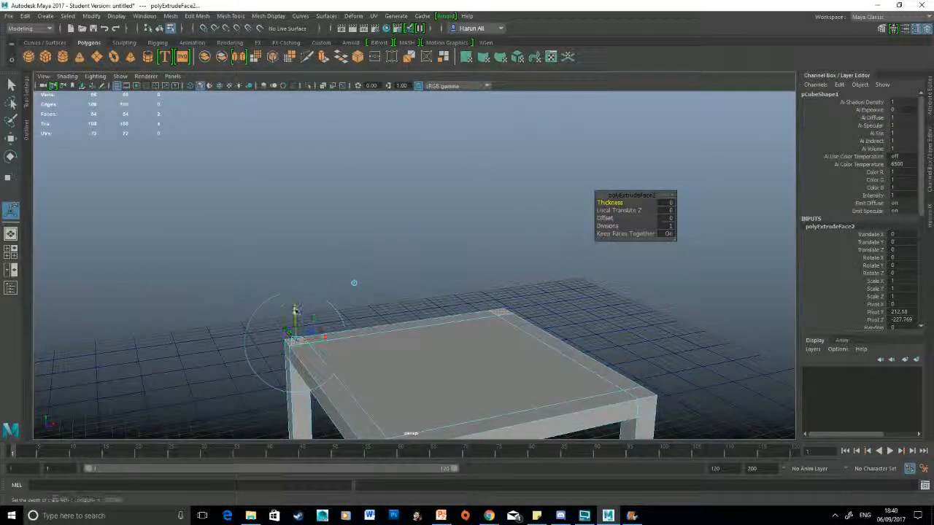
left_click_drag(297, 311, 293, 69)
scroll(296, 103, "down", 1)
middle_click_drag(296, 103, 327, 201, "alt")
left_click_drag(337, 175, 336, 9)
scroll(438, 182, "down", 5)
middle_click_drag(532, 328, 588, 308, "alt")
left_click_drag(589, 308, 631, 301, "alt")
left_click_drag(458, 150, 459, 179)
scroll(570, 261, "up", 4)
left_click_drag(569, 260, 457, 309, "alt")
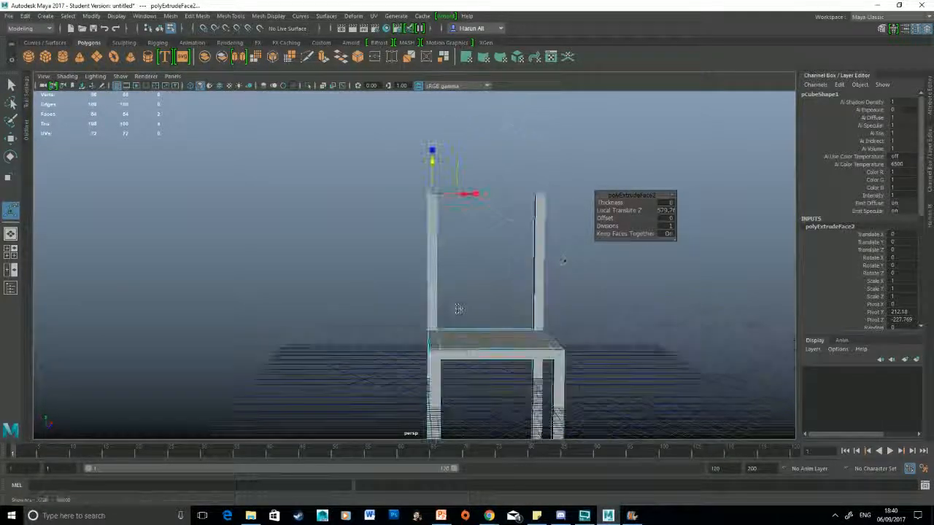
Step: Set the divisions of the post extrusion to 5
scroll(628, 281, "up", 4)
middle_click_drag(652, 272, 626, 228, "alt")
left_click_drag(625, 227, 489, 241)
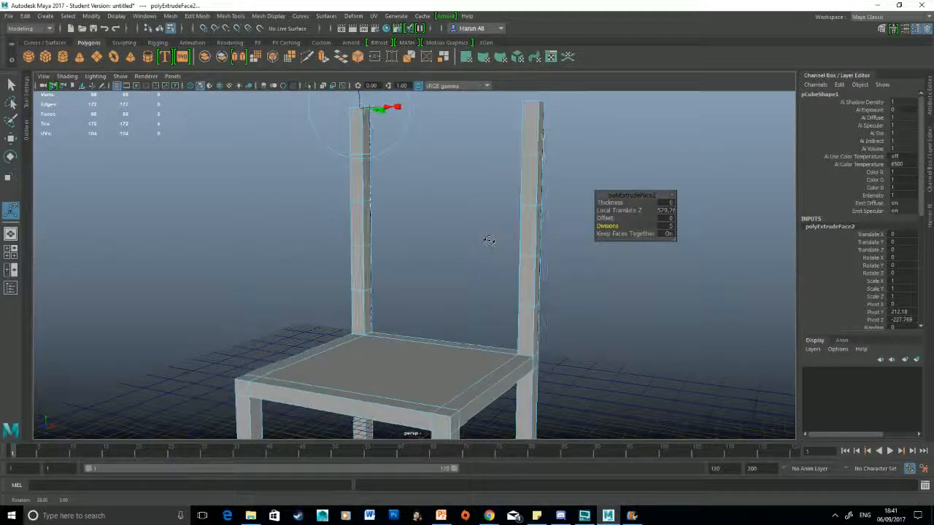
Step: Select the facing inner faces of the second and fourth segments on both backrest posts
left_click(372, 180)
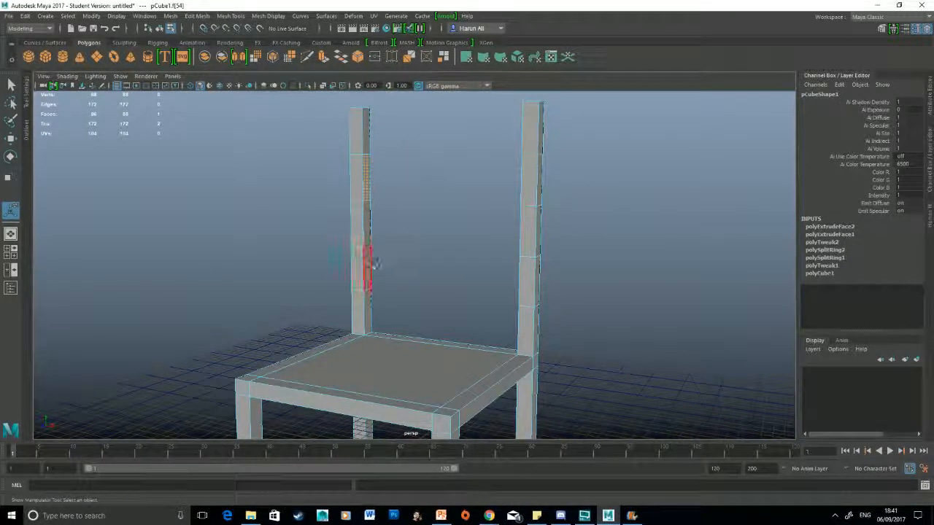
left_click_drag(427, 267, 452, 237, "alt")
left_click(593, 192, "shift")
left_click(583, 271, "shift")
scroll(453, 234, "up", 3)
middle_click_drag(452, 233, 515, 186, "alt")
Step: Extrude the four inner post faces with an offset of 7.1 and scale them down vertically
right_click(516, 186, "shift")
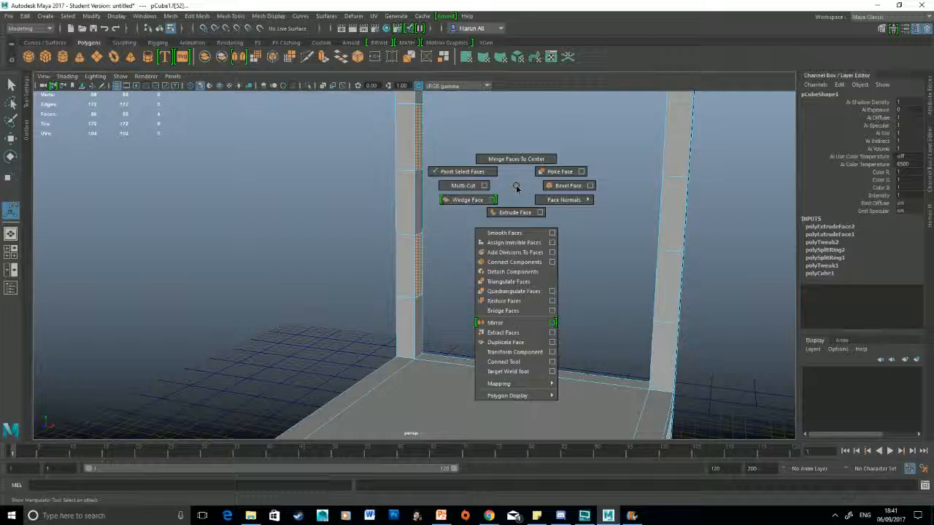
left_click(516, 212)
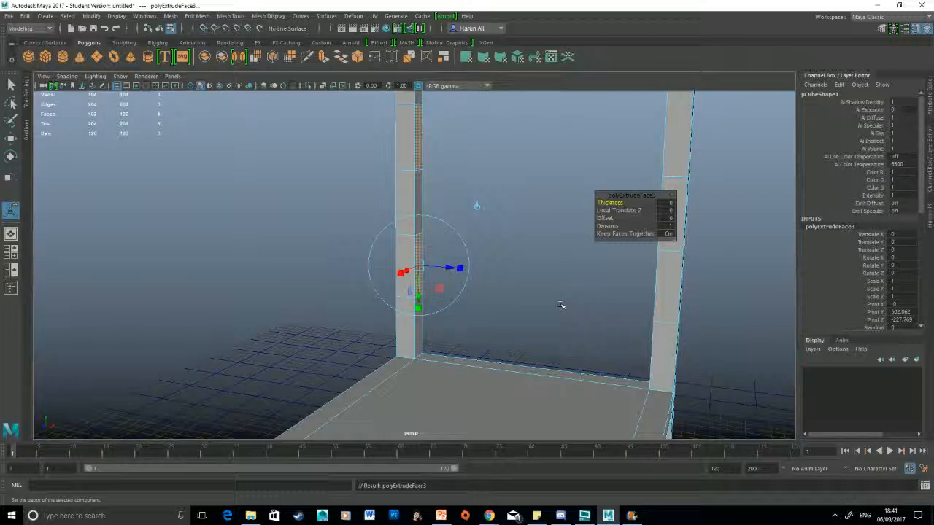
left_click_drag(552, 307, 467, 303, "alt")
middle_click_drag(467, 303, 530, 326, "alt")
scroll(530, 325, "up", 3)
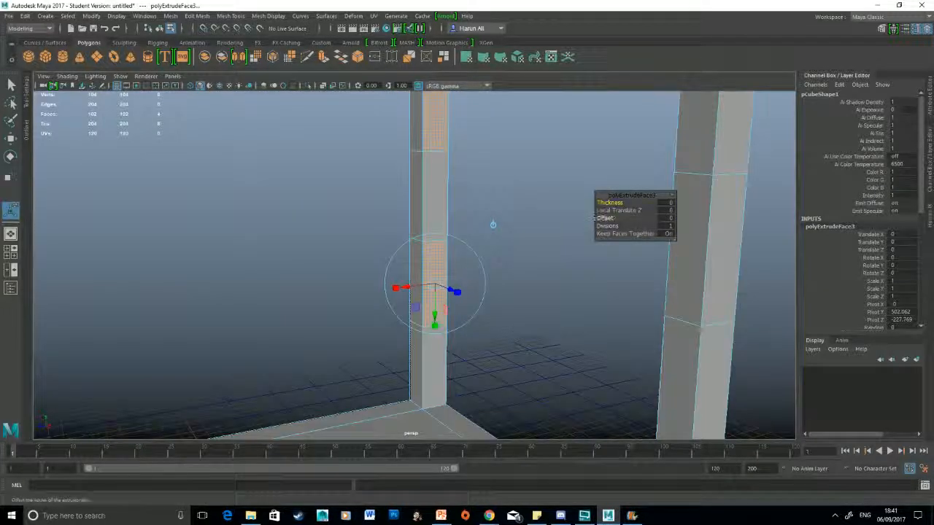
left_click_drag(598, 218, 637, 214)
left_click_drag(436, 328, 442, 297)
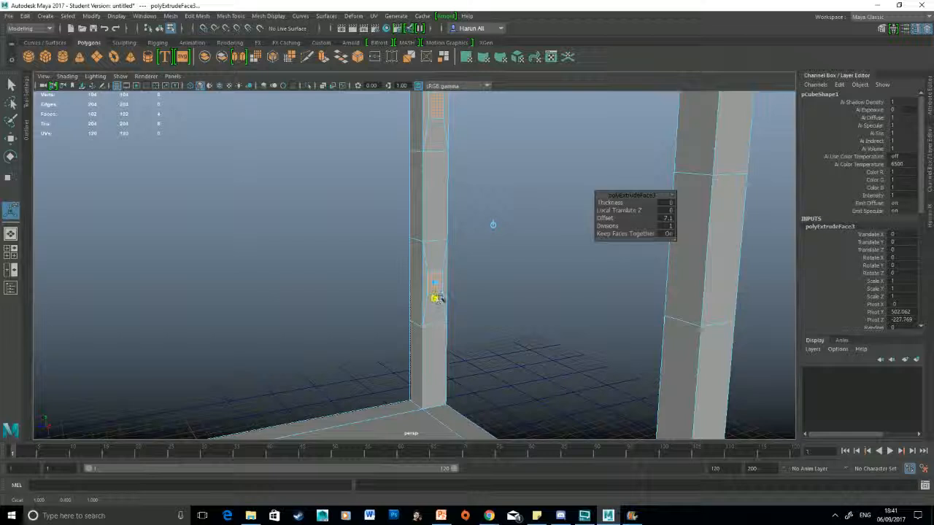
Step: Pull the extruded faces inward between the posts to a local Z translation of about 178.4, forming tapered crossbars
left_click_drag(496, 330, 521, 313, "alt")
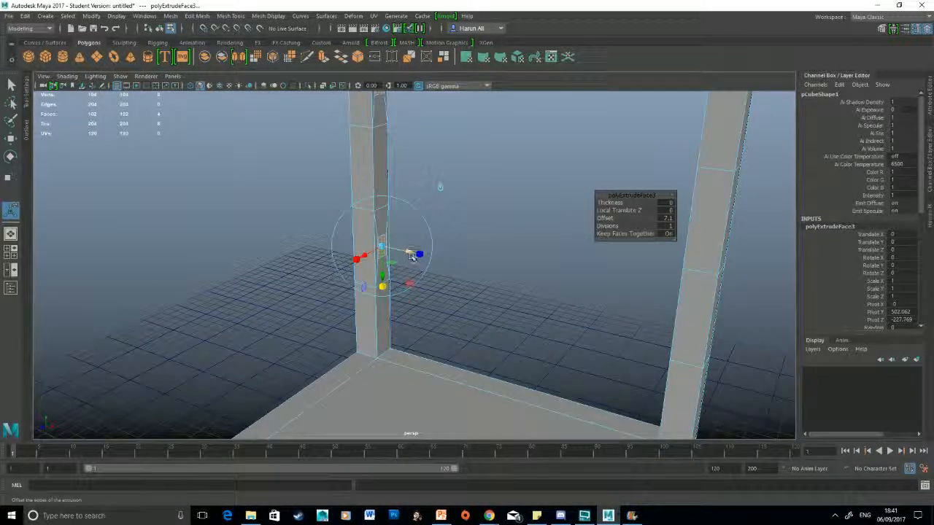
left_click_drag(411, 252, 501, 277)
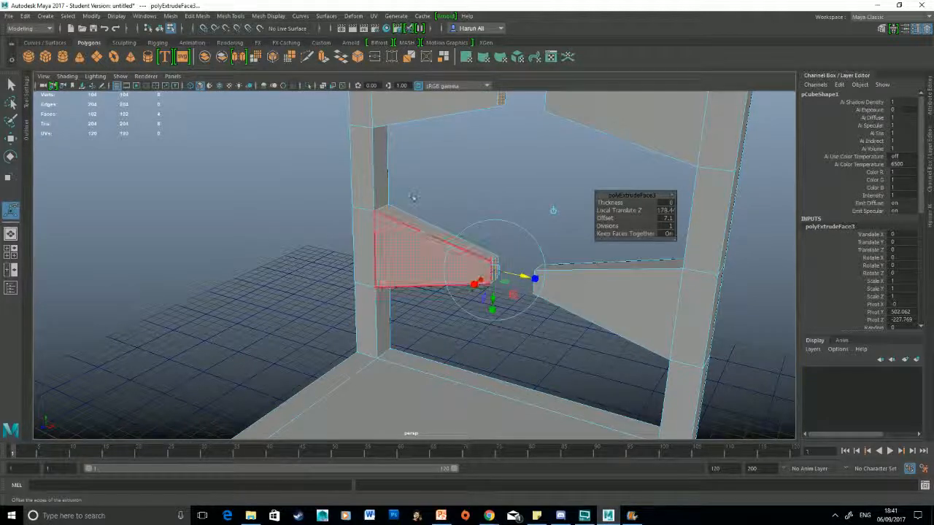
Step: Undo the tapered pull and extrude the scaled post faces again, straight inward until only a small gap separates the opposing crossbar halves
key("ctrl+z")
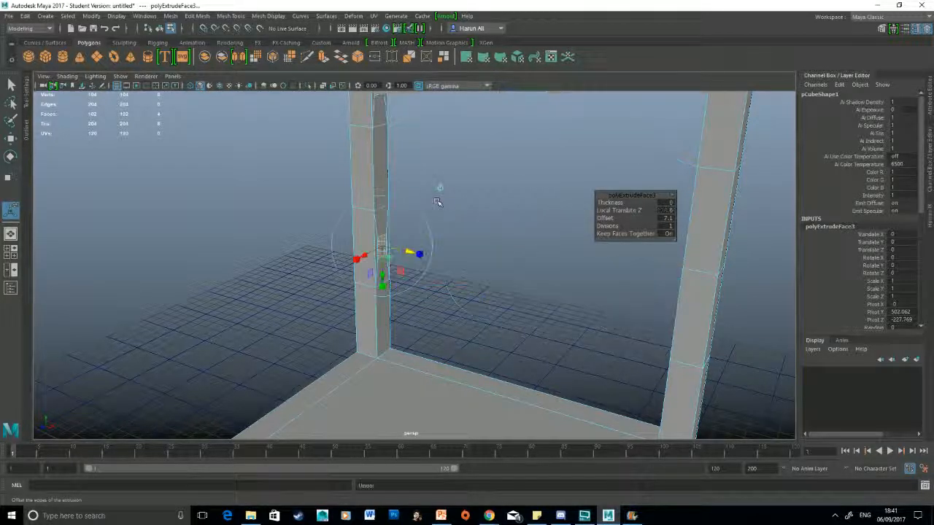
right_click_drag(524, 215, 526, 239, "shift")
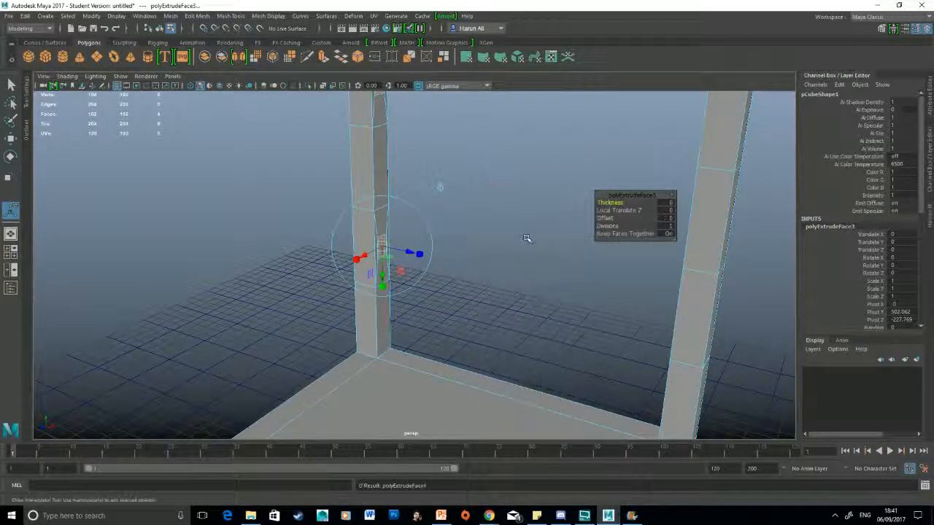
left_click_drag(418, 253, 539, 279)
Step: Delete the facing end faces of the crossbar halves and scale their open border edges together to close the middle gap
left_click_drag(493, 183, 521, 218, "alt")
key("Delete")
right_click_drag(506, 149, 507, 124)
left_click(540, 161)
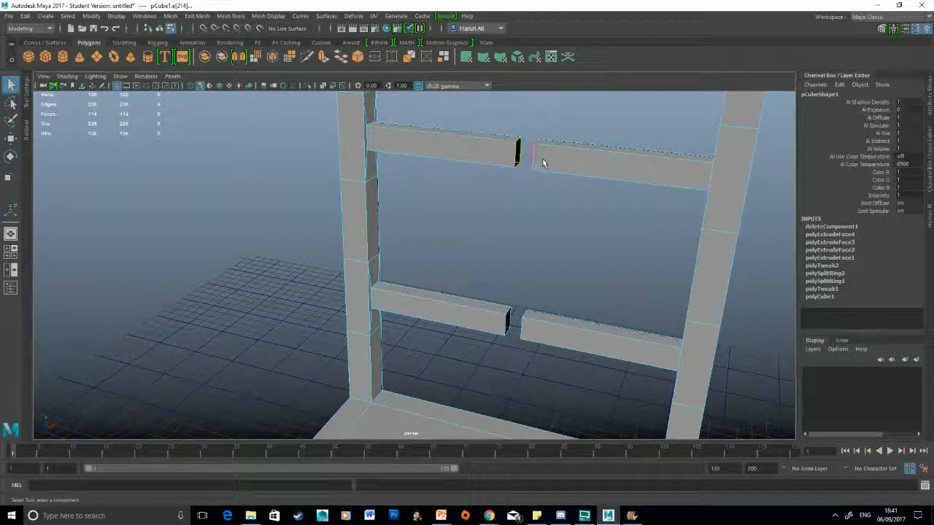
left_click(502, 326)
key("r")
left_click_drag(563, 252, 453, 225)
left_click_drag(461, 261, 495, 276, "alt")
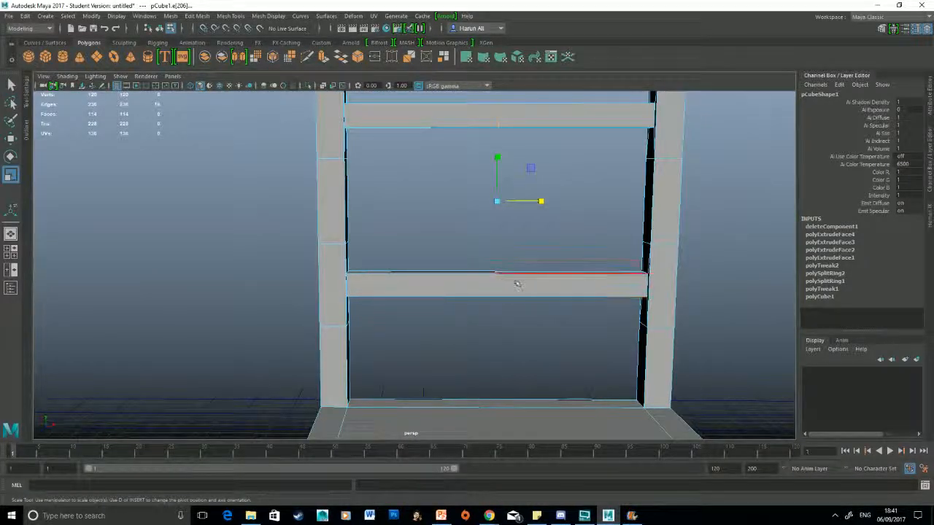
Step: Merge the overlapping vertices at the middle of both crossbars with a distance threshold of 0.01
right_click_drag(515, 280, 469, 250)
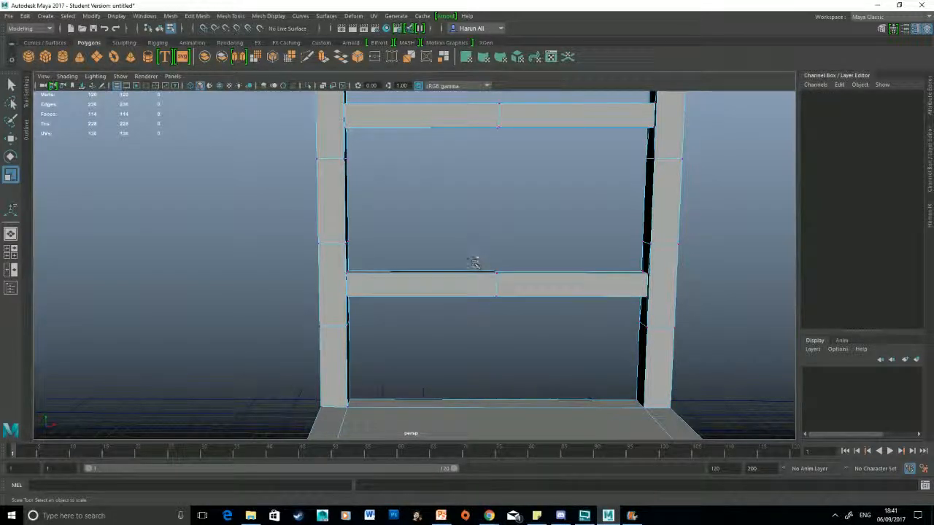
left_click_drag(474, 263, 533, 323)
middle_click_drag(533, 248, 546, 340, "alt")
left_click_drag(504, 242, 537, 176, "shift")
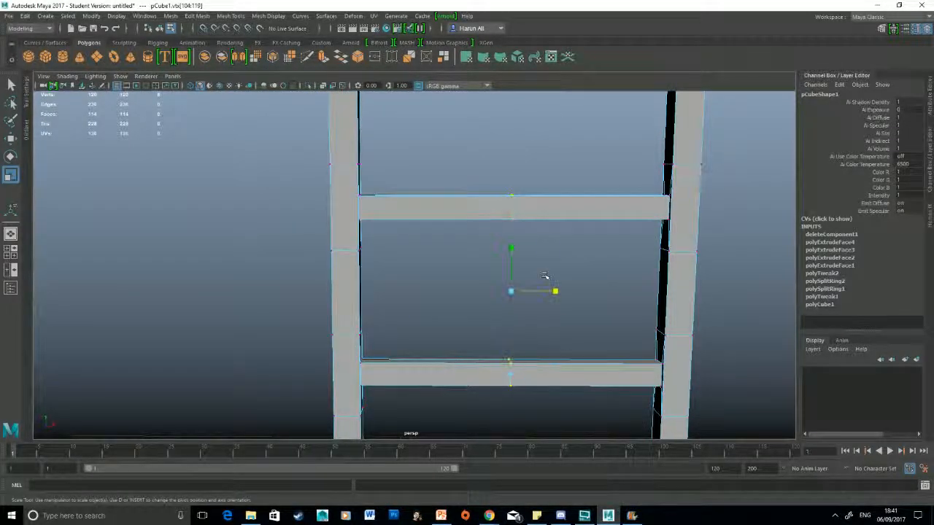
right_click_drag(568, 210, 621, 152, "shift")
scroll(553, 219, "up", 2)
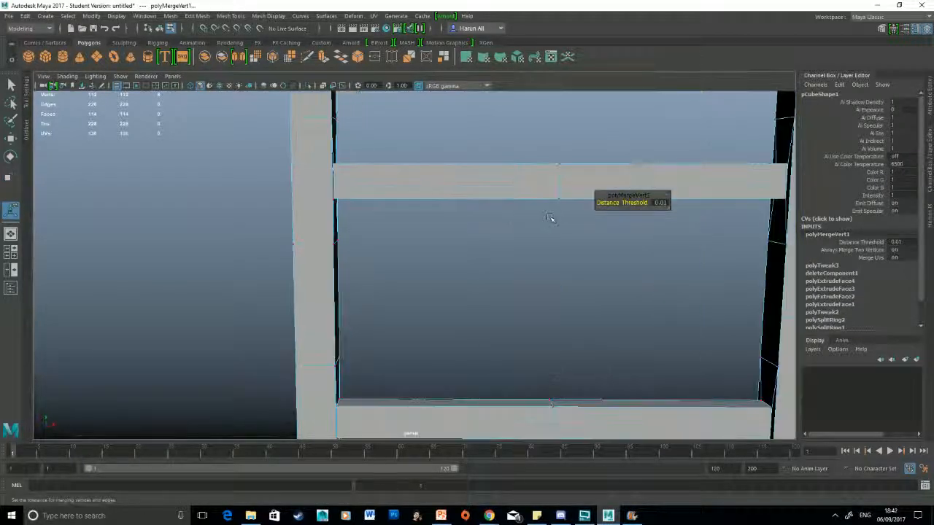
scroll(552, 219, "down", 1)
Step: Delete the leftover middle edge loops on both crossbars and return the chair to object mode
right_click_drag(517, 198, 520, 180)
left_click(531, 192)
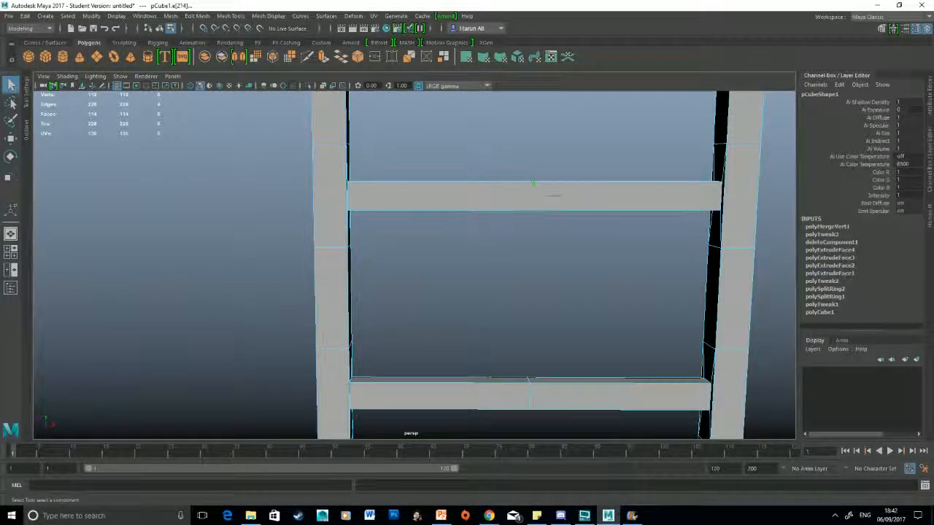
key("w")
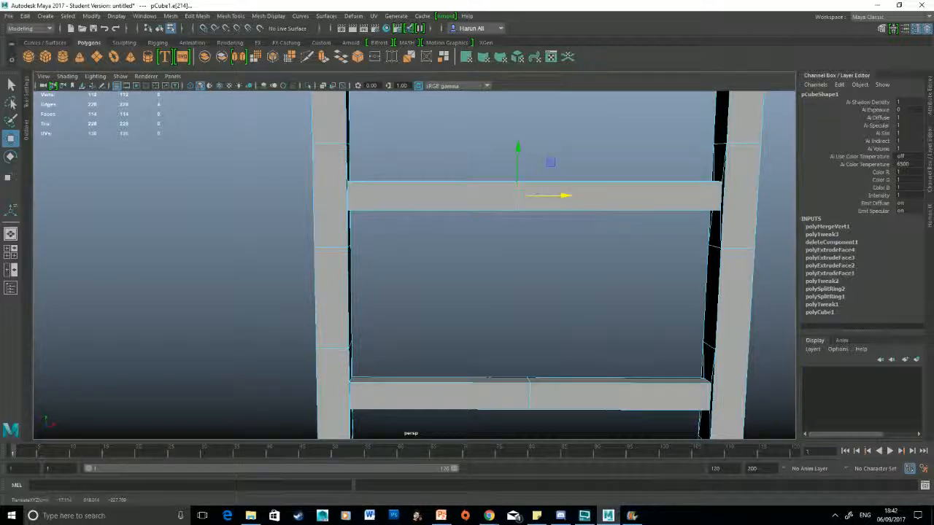
left_click(533, 396)
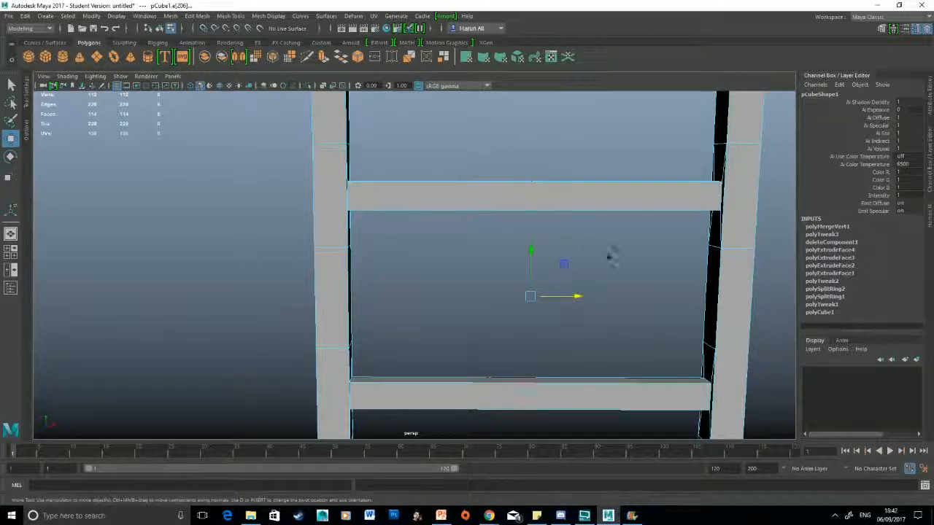
right_click_drag(607, 255, 560, 269, "shift")
scroll(507, 300, "down", 5)
left_click_drag(507, 300, 588, 200, "alt")
scroll(569, 299, "down", 3)
scroll(566, 216, "up", 5)
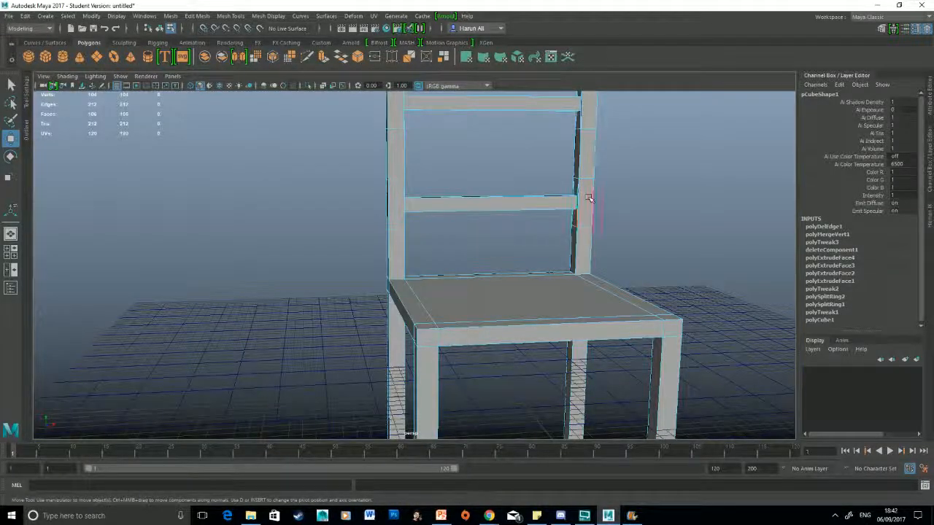
right_click_drag(589, 198, 637, 167)
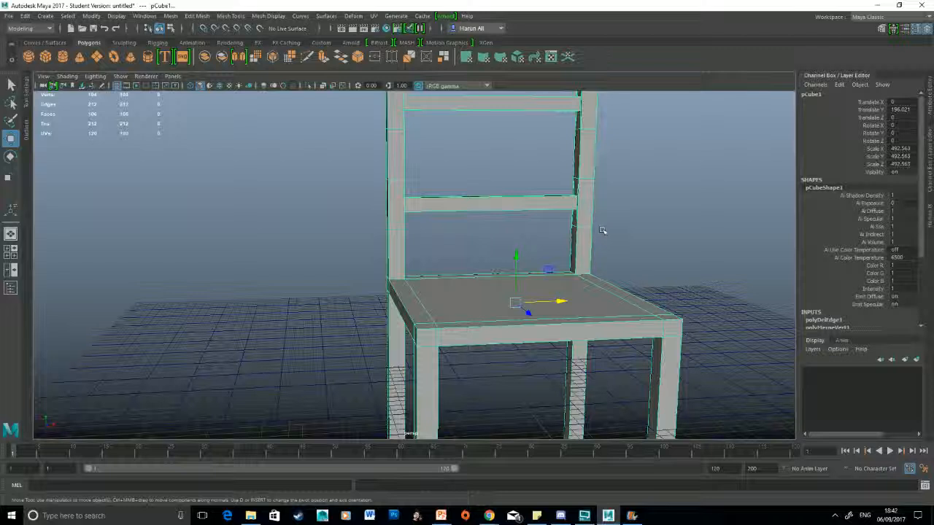
Step: Try to move the inner edge on the underside of the seat downward, and undo the edit
left_click_drag(619, 332, 617, 223, "alt")
right_click_drag(613, 217, 615, 193)
left_click(597, 223)
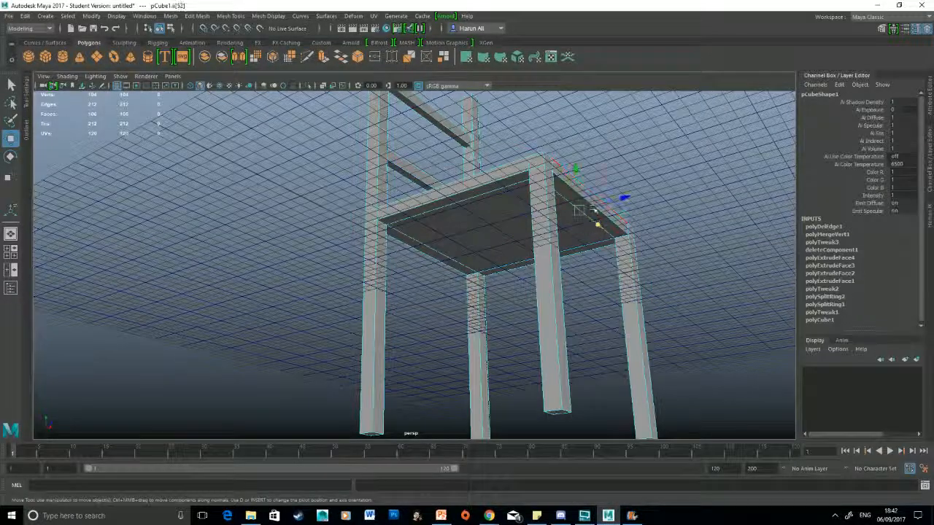
left_click_drag(579, 175, 582, 337)
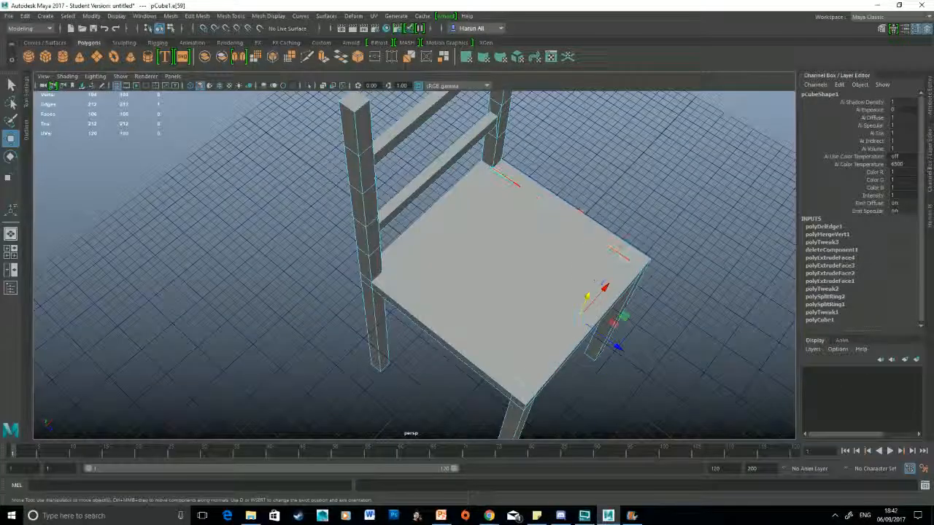
left_click(588, 332)
left_click_drag(585, 281, 494, 184)
key("ctrl+z")
key("ctrl+z")
key("ctrl+z")
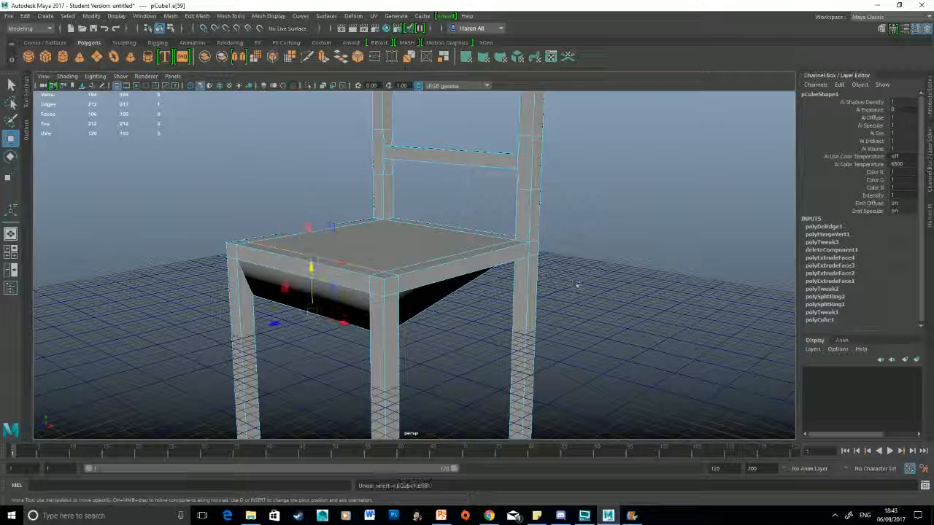
left_click_drag(577, 280, 608, 285, "alt")
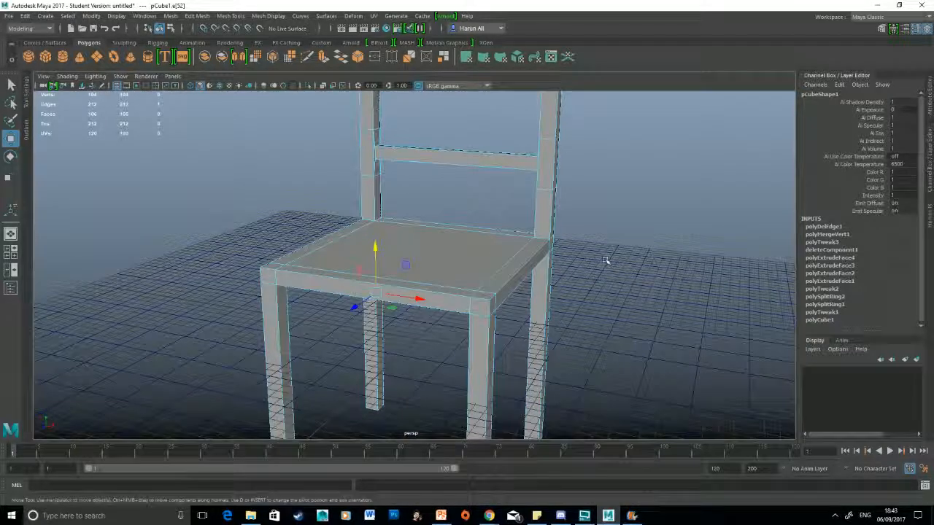